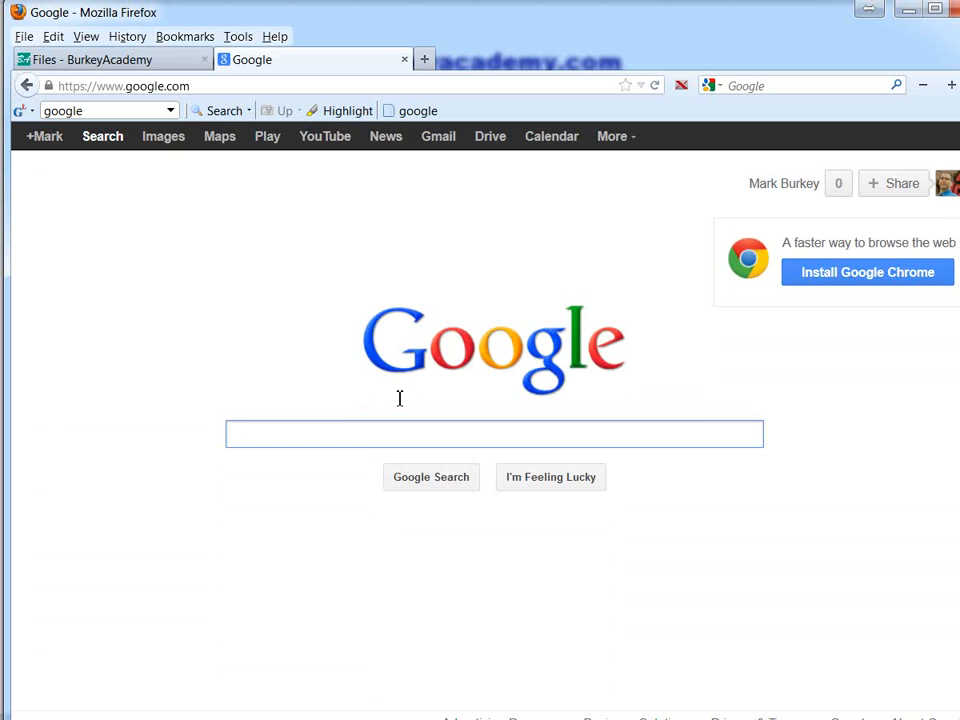
Step: Search Google for "mapwindow" and open the MapWindow Open Source GIS home page at its desktop application downloads
type("mapwin")
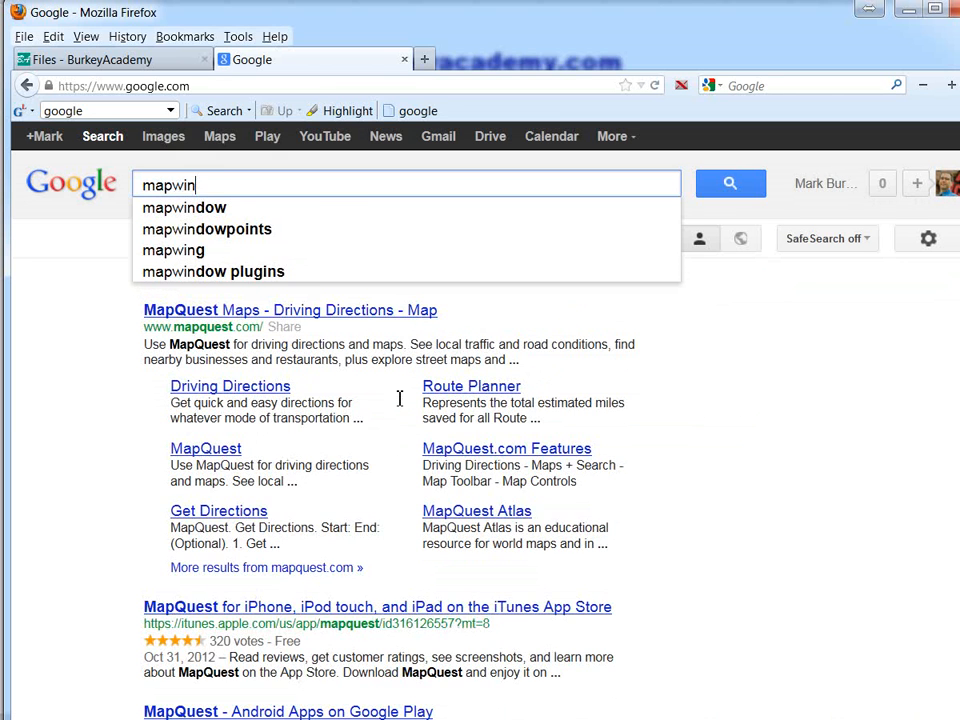
type("dow")
key("Return")
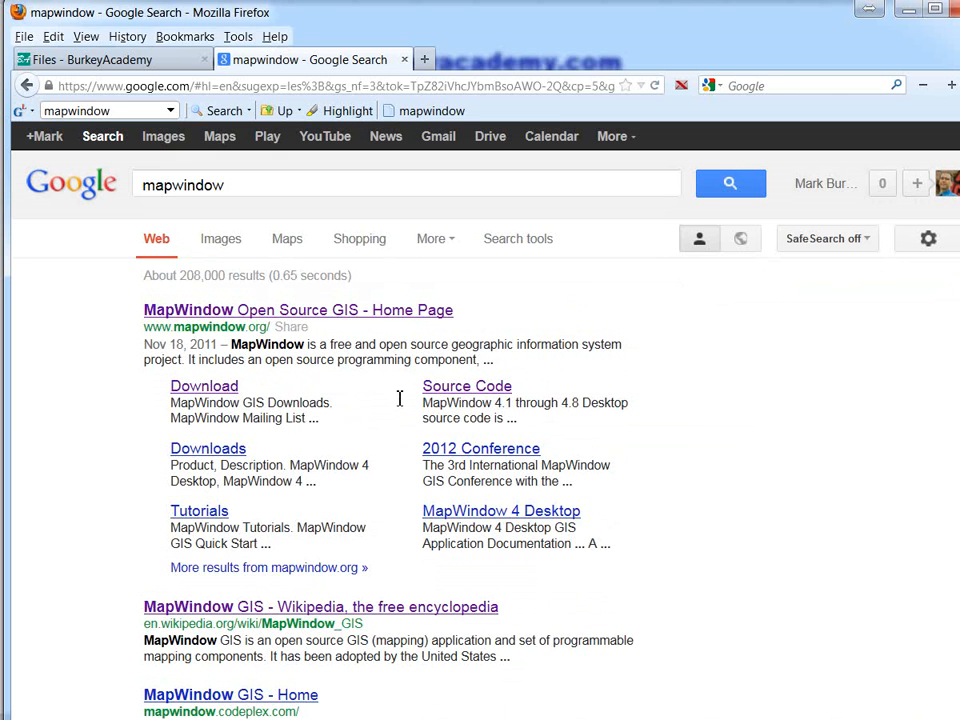
scroll(165, 240, "down", 2)
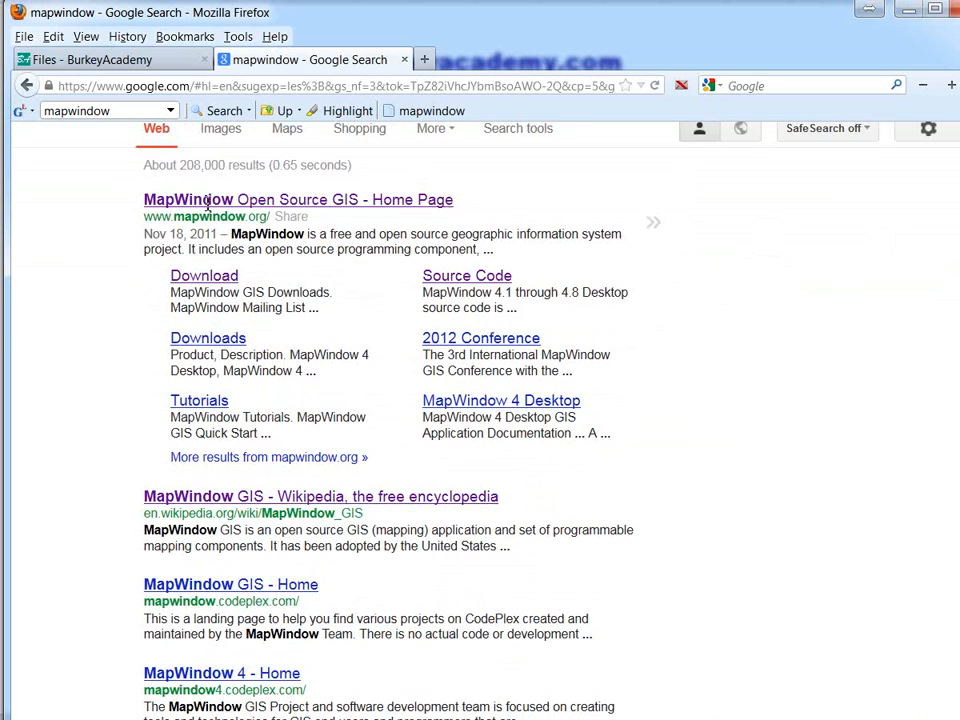
left_click(317, 200)
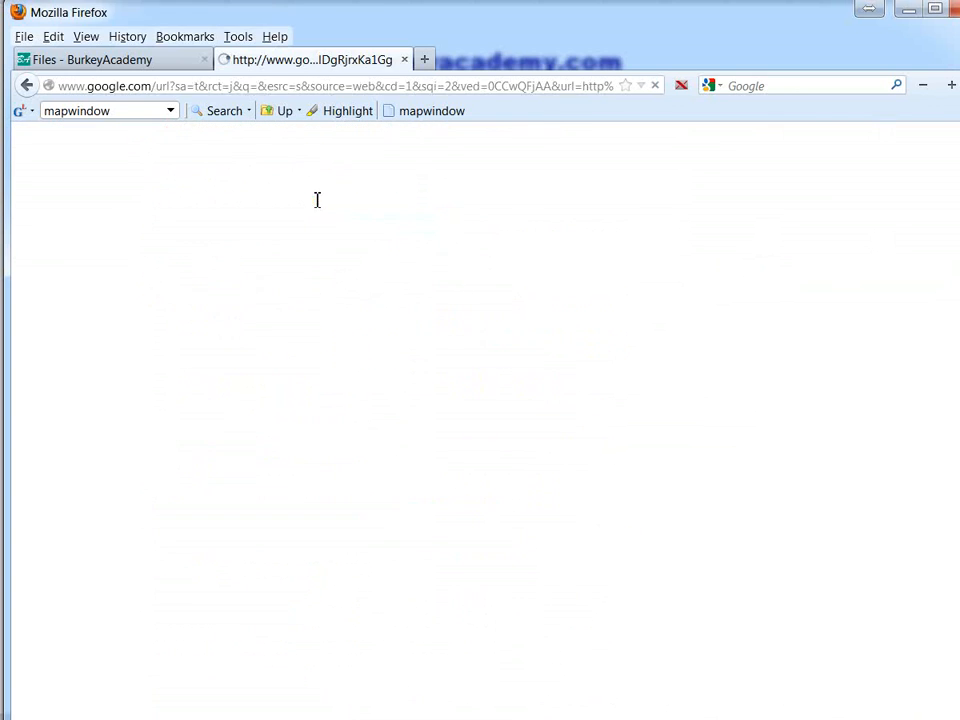
scroll(358, 260, "down", 2)
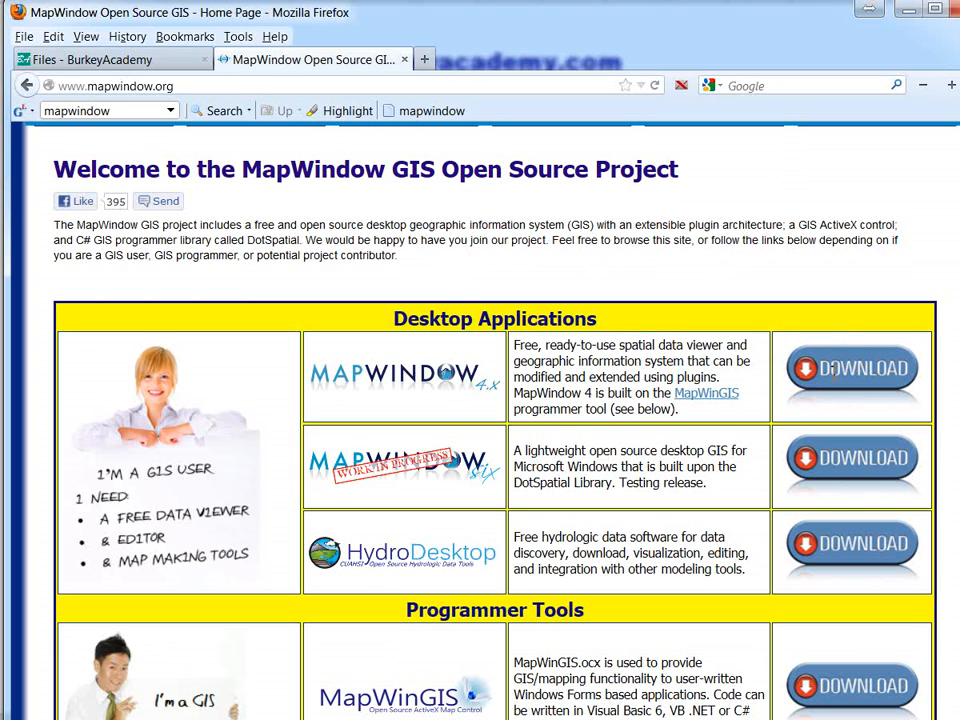
Step: Minimize the browser, bring the MapWindow GIS window fully into view and enlarge it to fill the screen
left_click(911, 10)
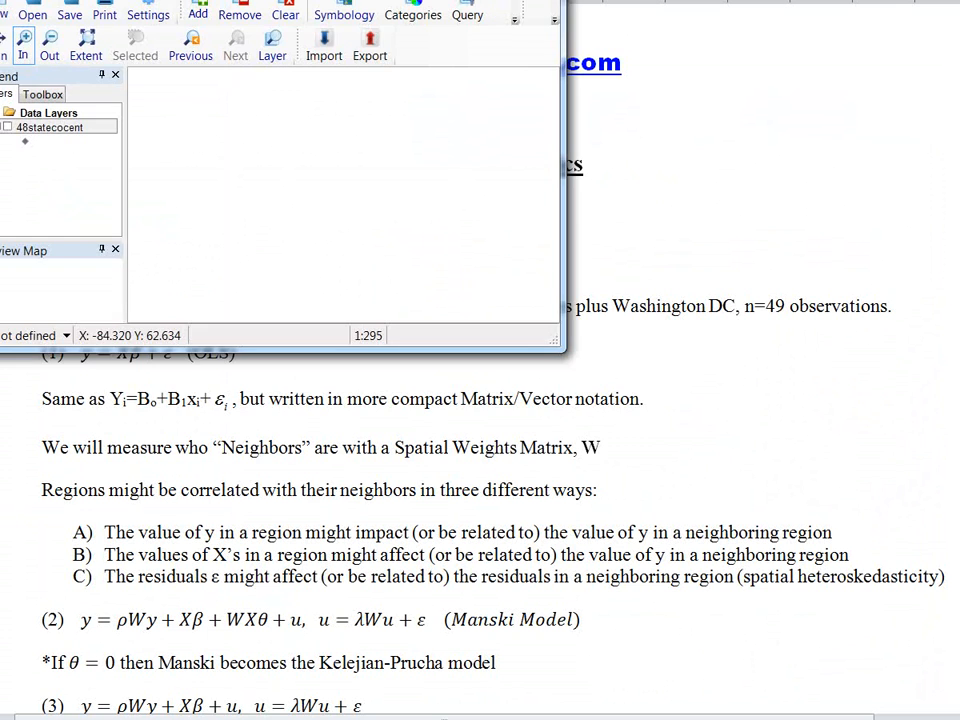
left_click_drag(348, 0, 379, 7)
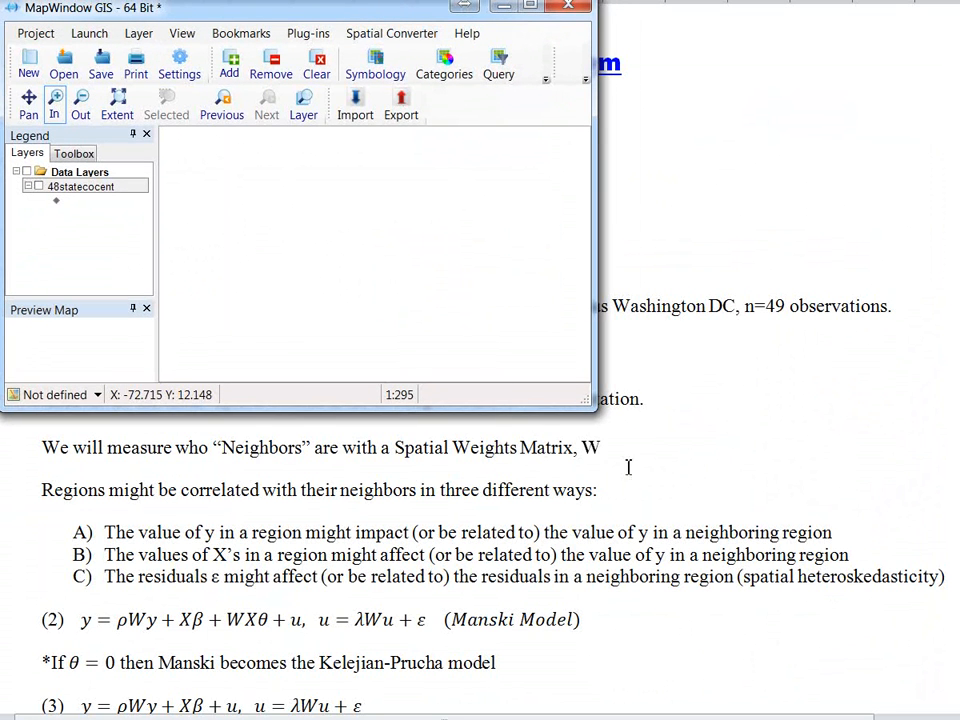
left_click_drag(583, 404, 680, 545)
left_click_drag(829, 691, 948, 710)
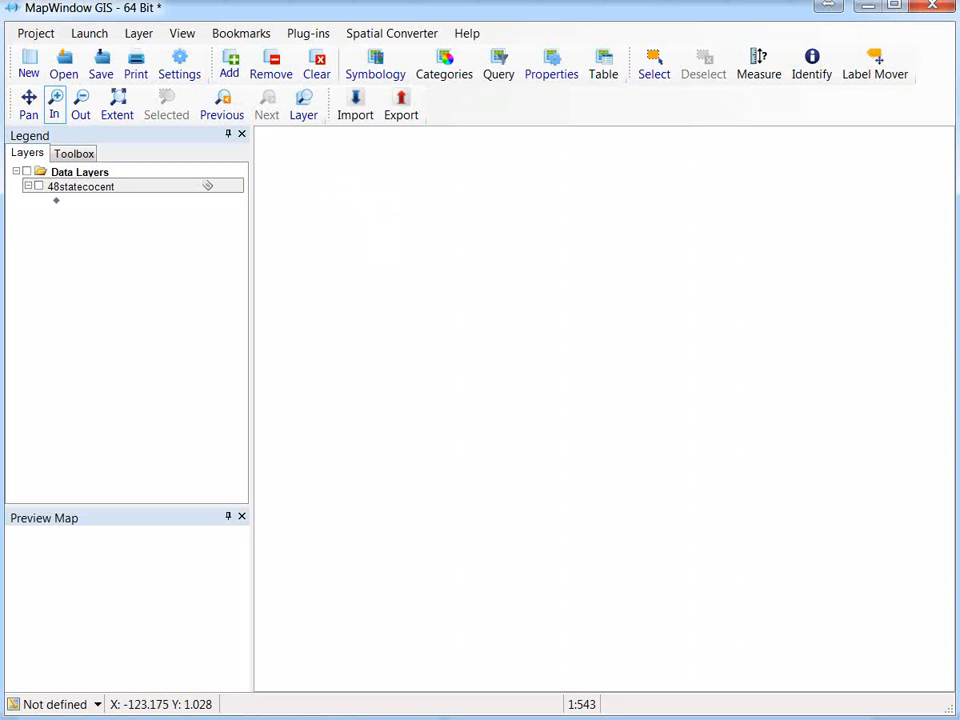
Step: Switch to the Spatial Econometrics handout in Word, add ".shp" after "download maps (free)" and highlight it
mouse_move(484, 718)
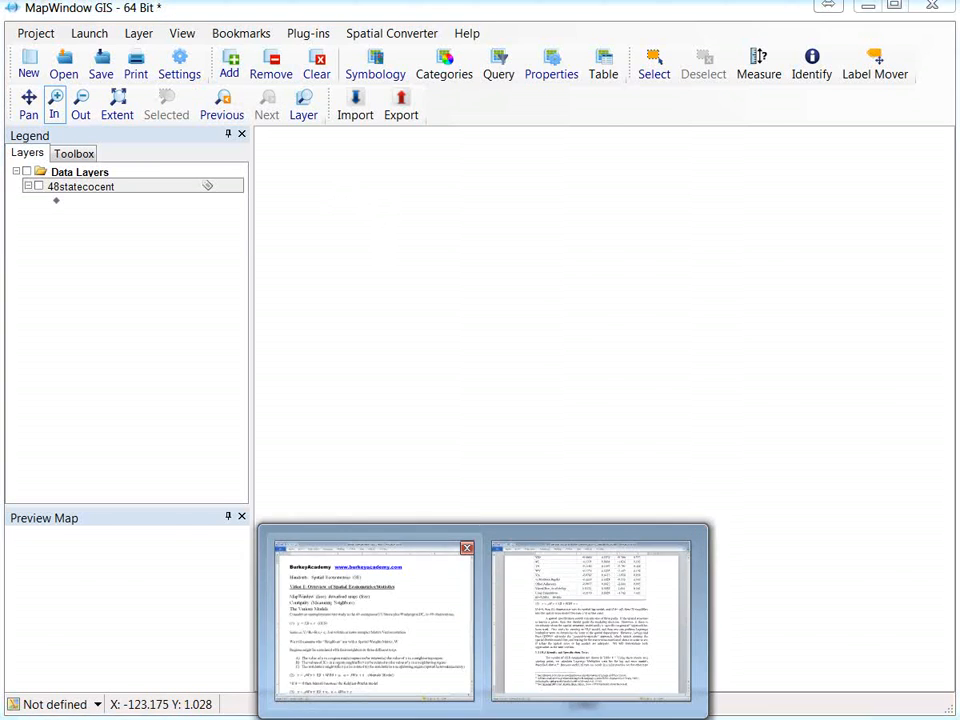
left_click(398, 622)
left_click(562, 221)
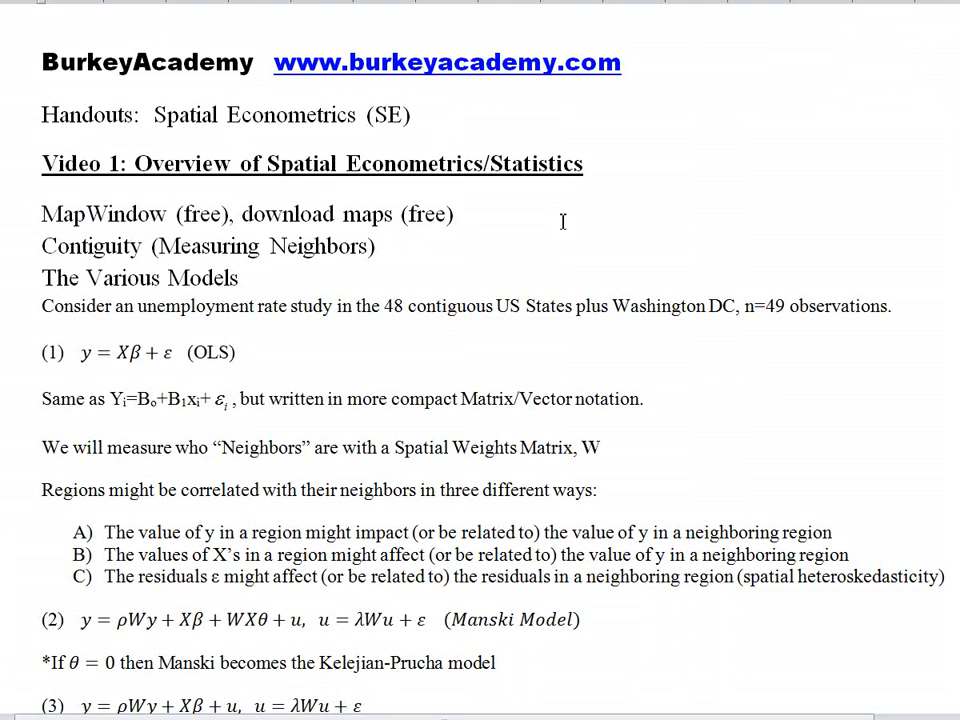
type(".shp")
key("shift+Left")
key("shift+Left")
key("shift+Left")
key("shift+Left")
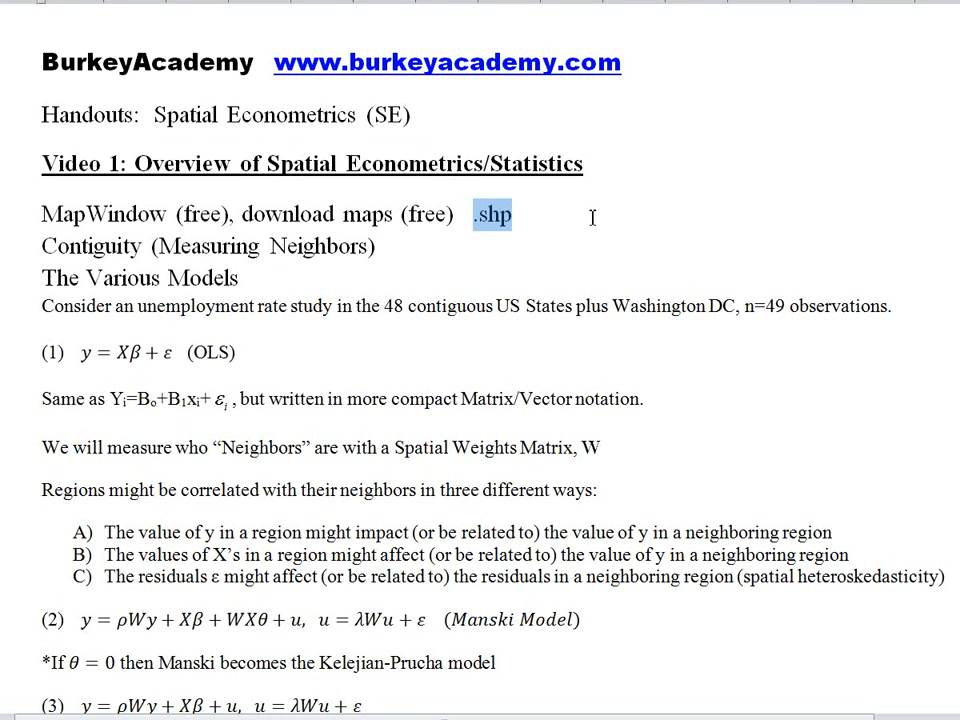
Step: Add the extensions ".shx" and ".dbf" after ".shp" in the handout, highlighting "dbf" and ".shp" for emphasis
left_click(592, 216)
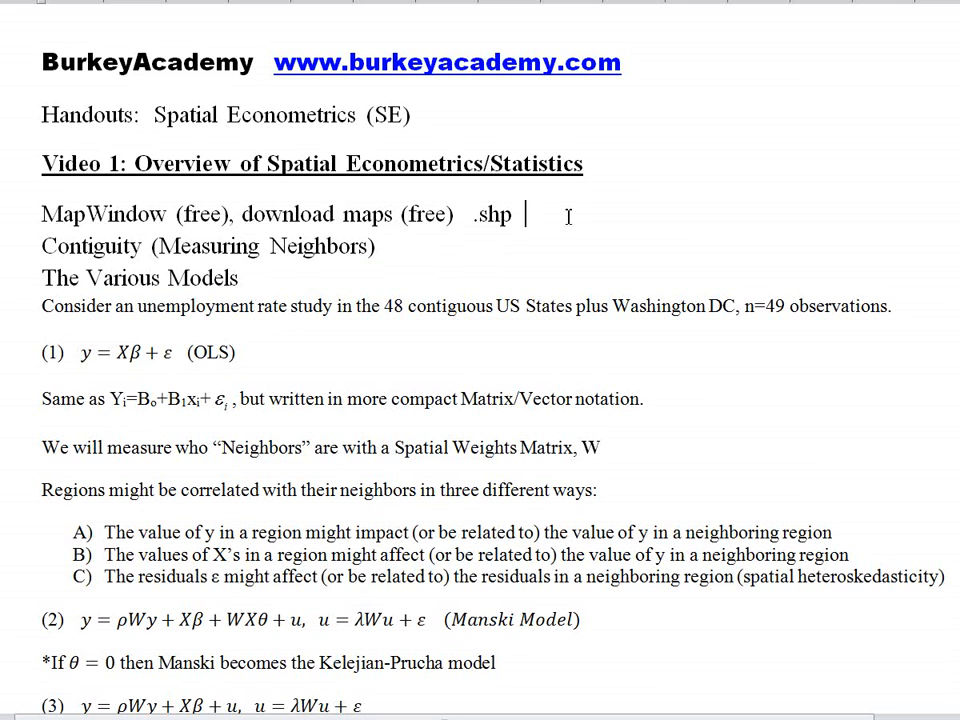
type("x")
type("h")
type(" .dbf")
left_click_drag(584, 216, 626, 219)
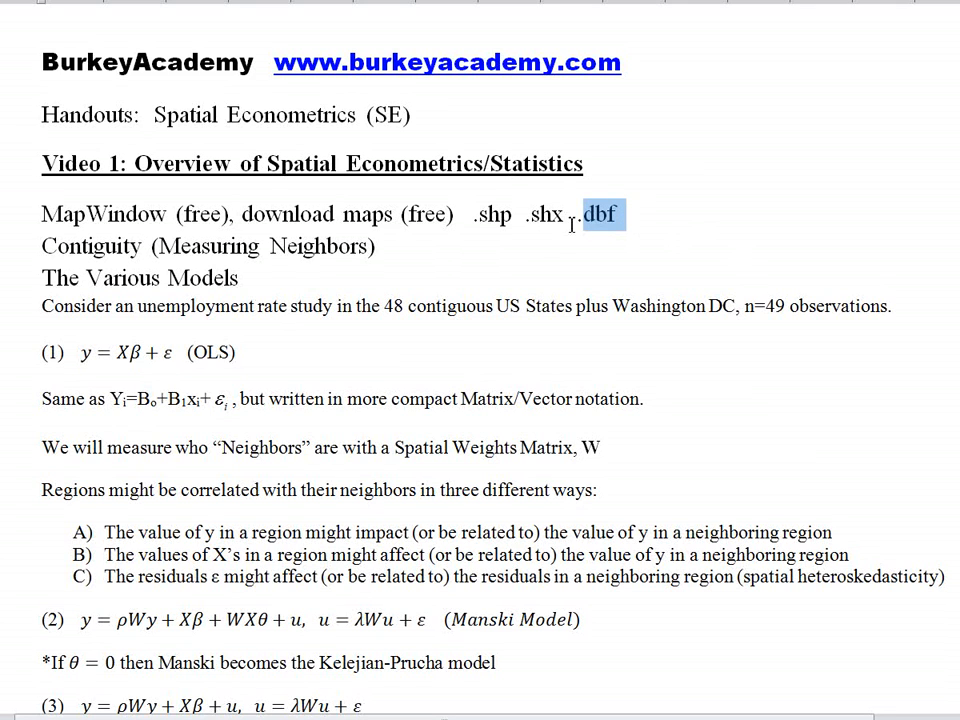
left_click_drag(514, 214, 476, 220)
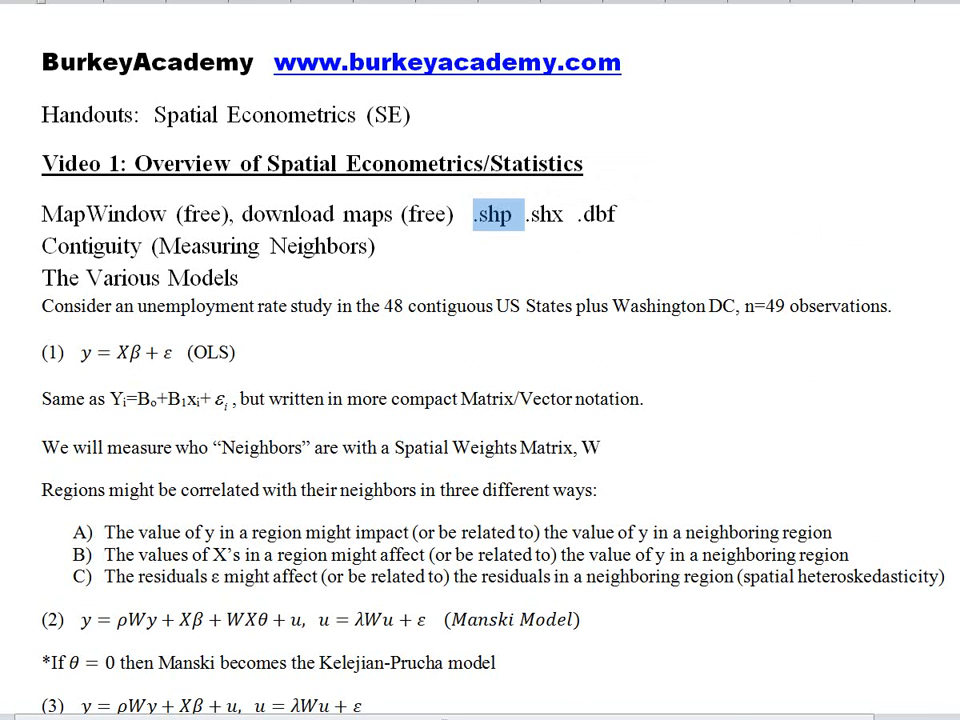
Step: Return to Firefox and open the Google home page in a new tab by searching for "google"
left_click(618, 717)
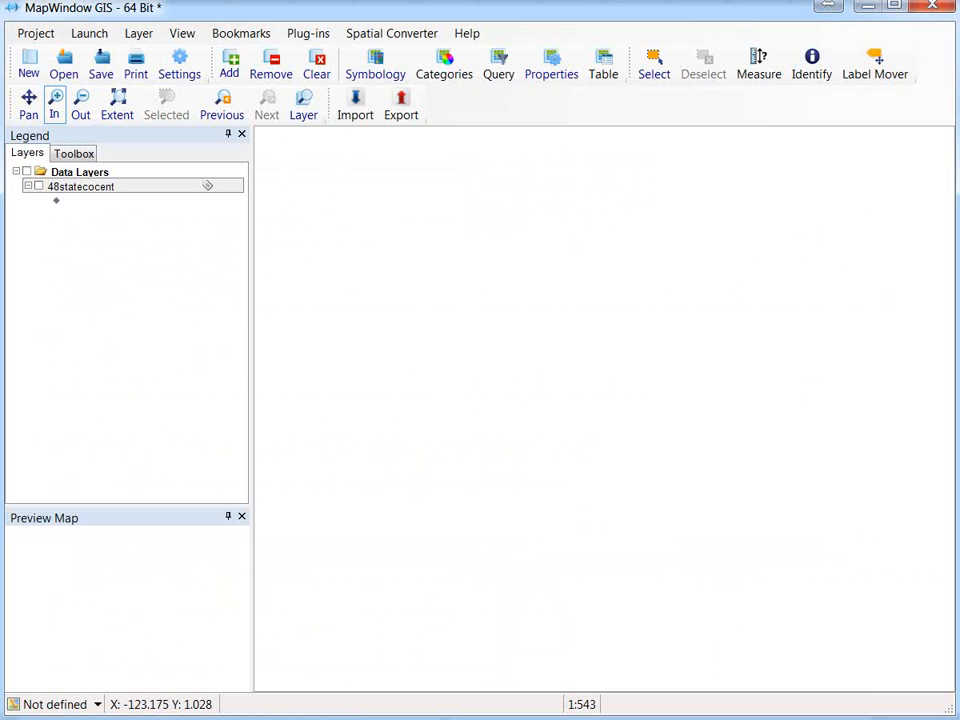
left_click(215, 717)
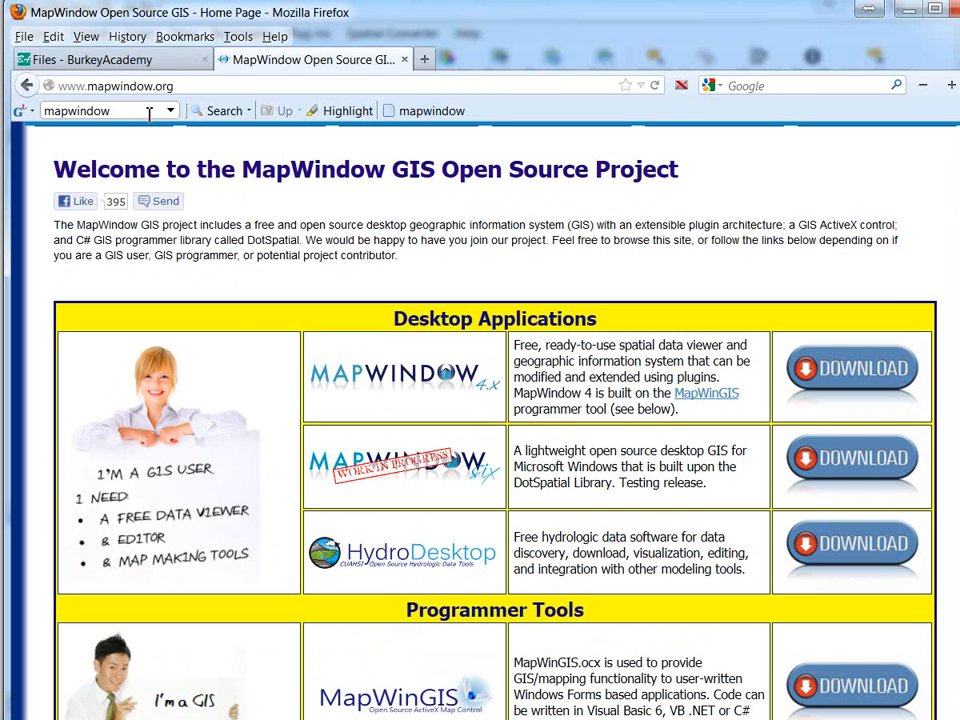
left_click(425, 63)
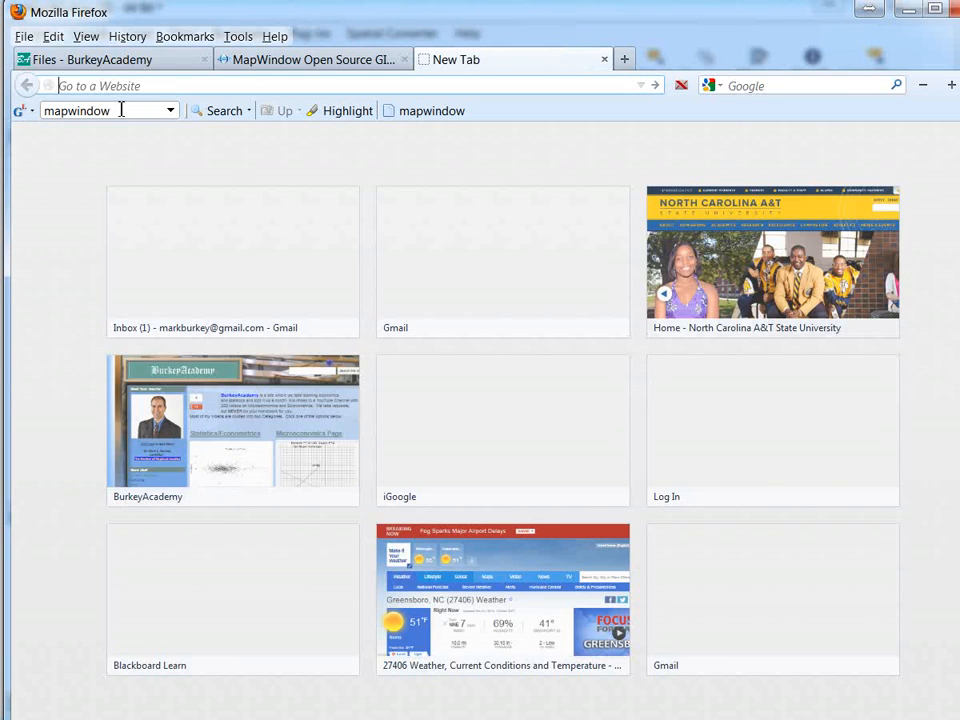
left_click_drag(133, 111, 18, 128)
type("google")
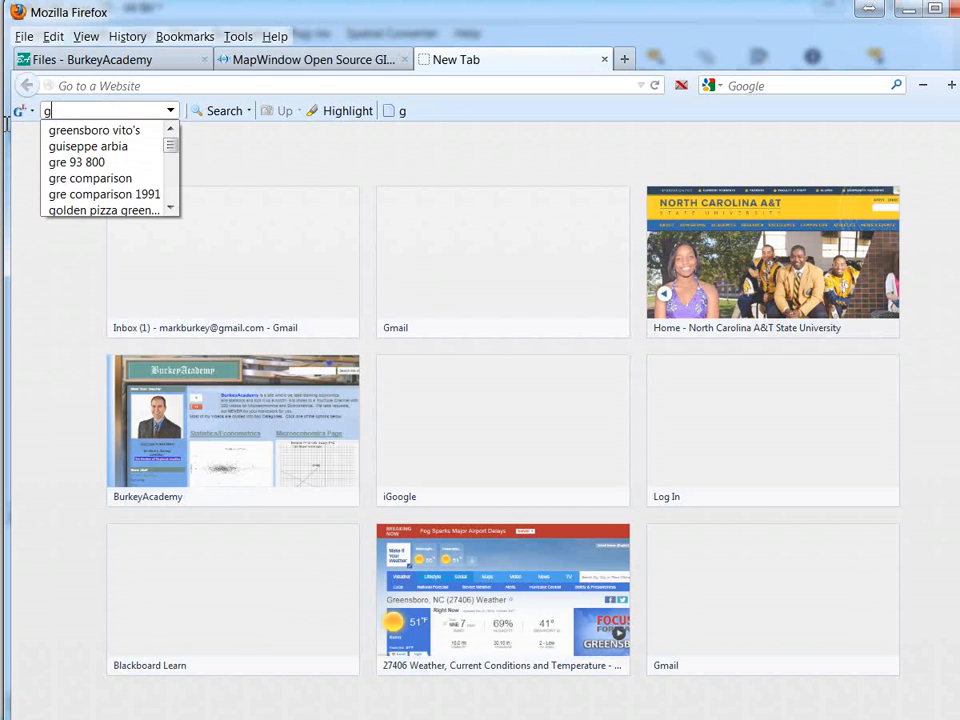
key("BackSpace")
type("google")
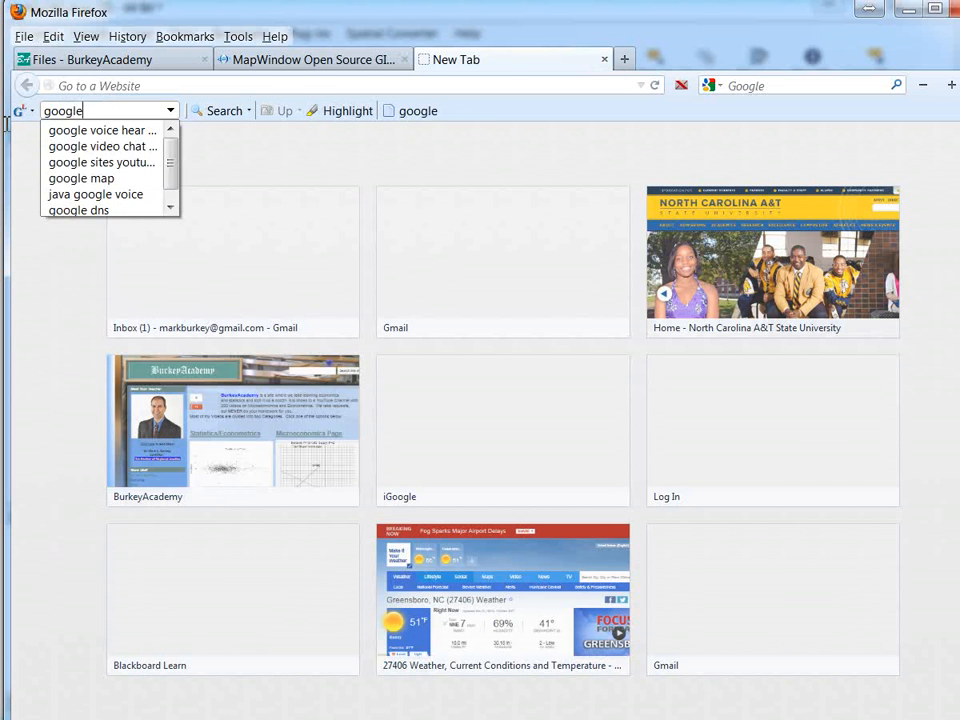
key("Return")
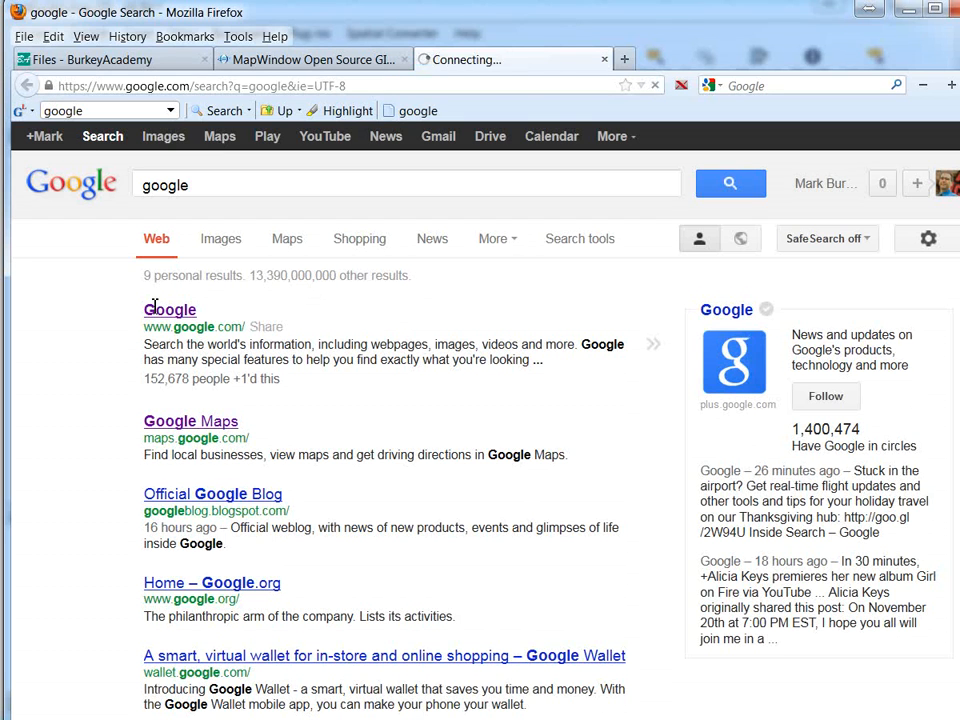
left_click(160, 309)
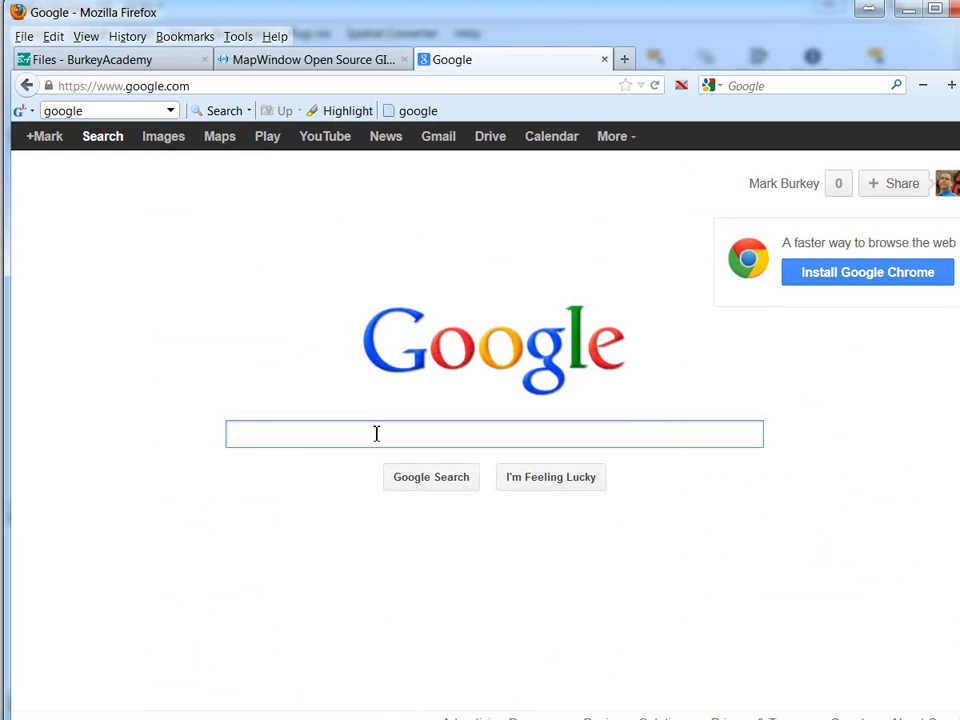
Step: Search Google for "us states shp"
type("us stae")
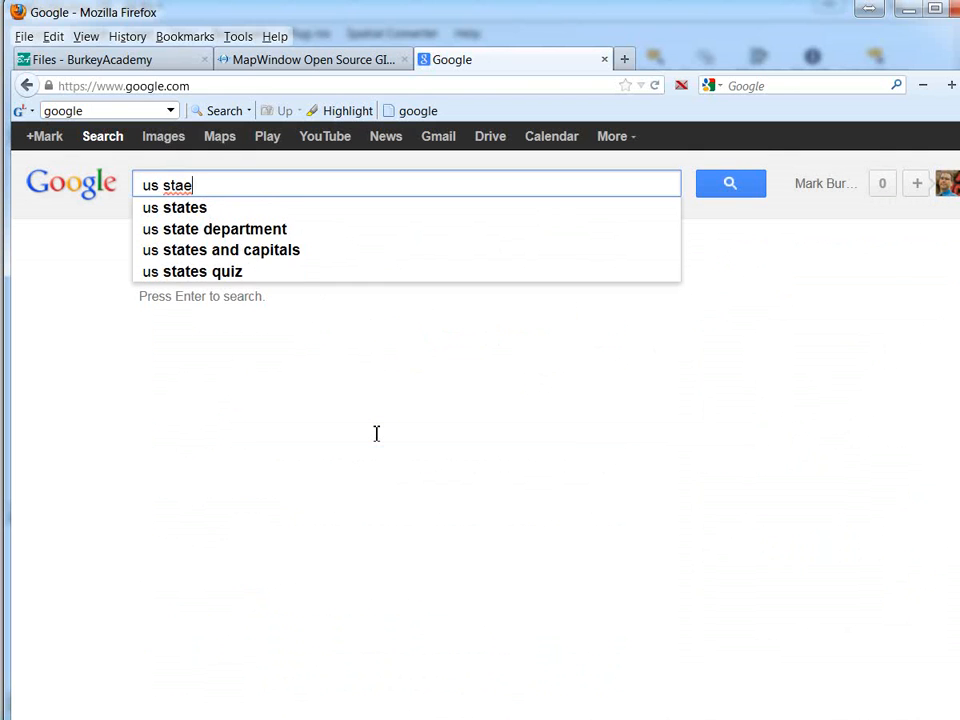
key("BackSpace")
type("tes shp")
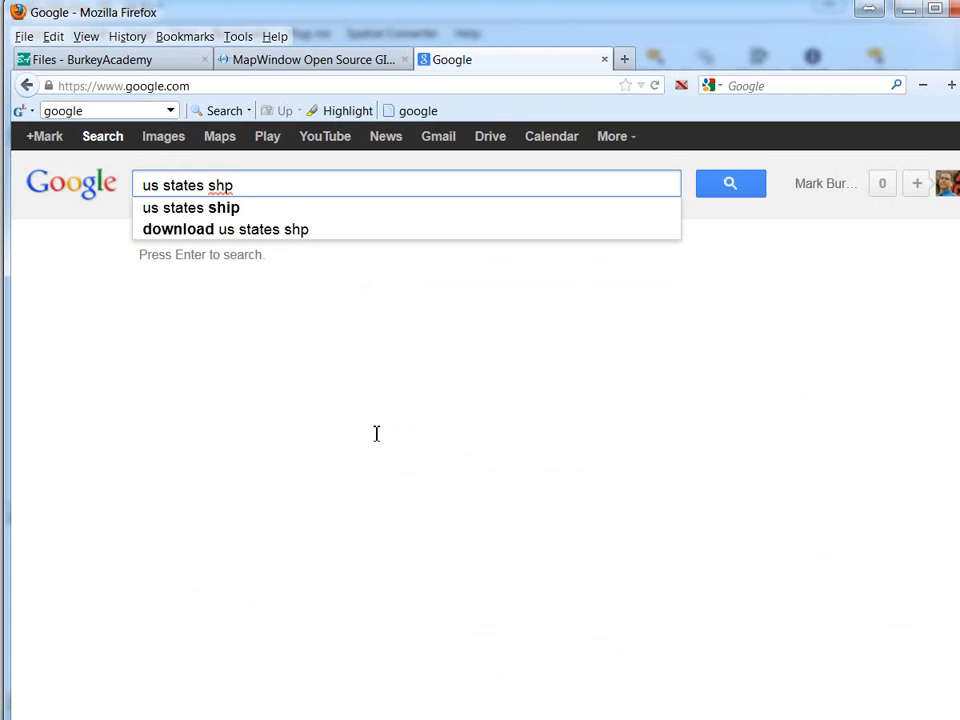
key("Return")
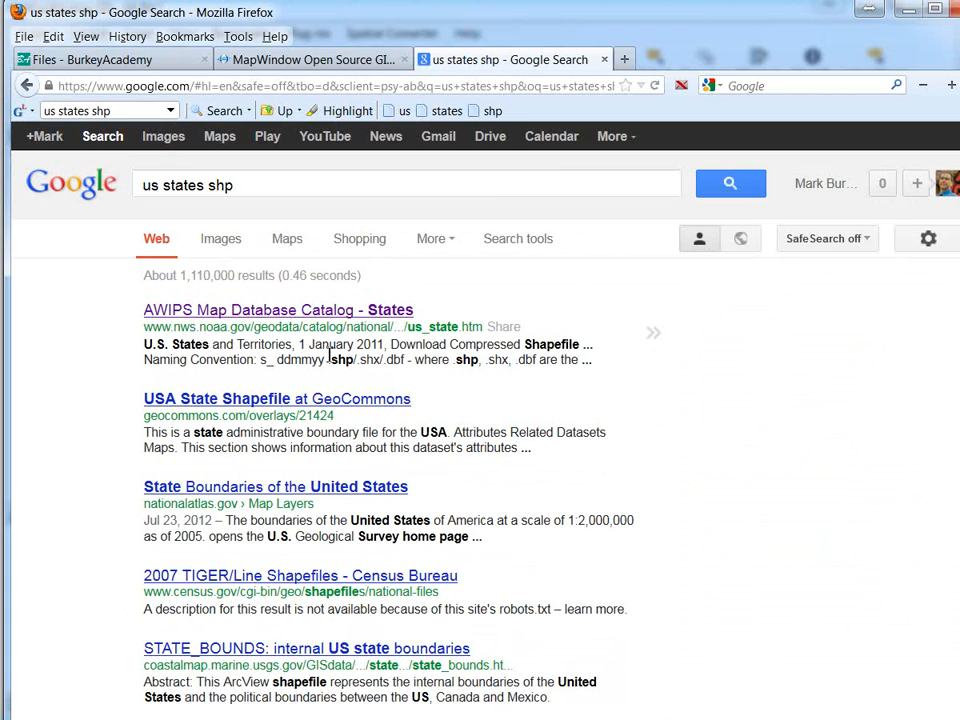
Step: Open the "AWIPS Map Database Catalog - States" result and go to its compressed shapefile download
left_click_drag(331, 360, 357, 360)
left_click_drag(522, 344, 581, 344)
left_click(258, 312)
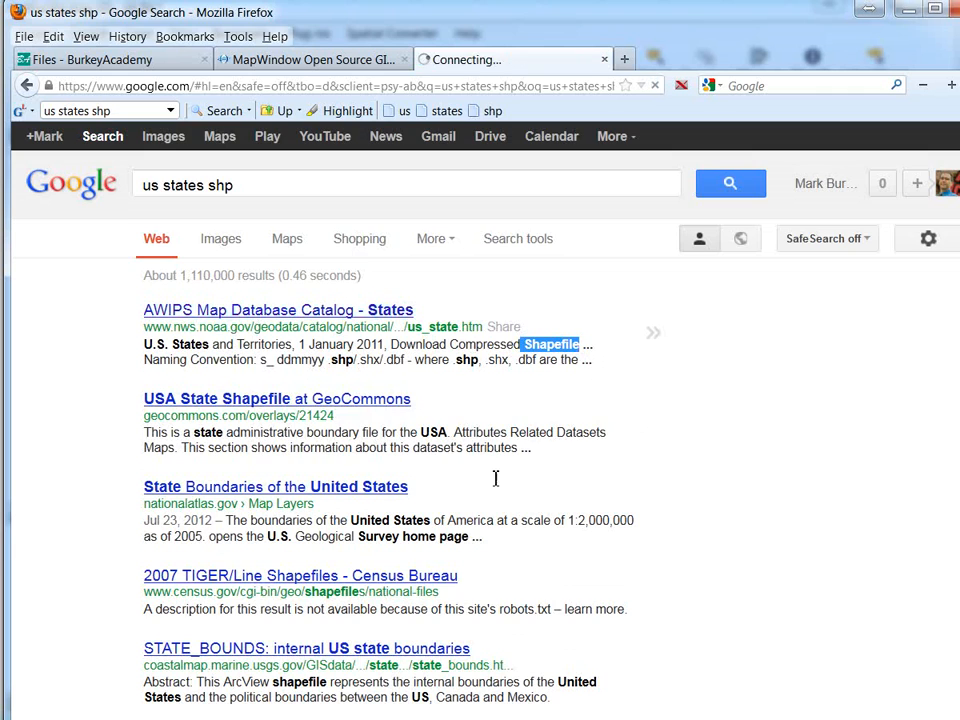
scroll(536, 420, "down", 4)
scroll(536, 420, "up", 4)
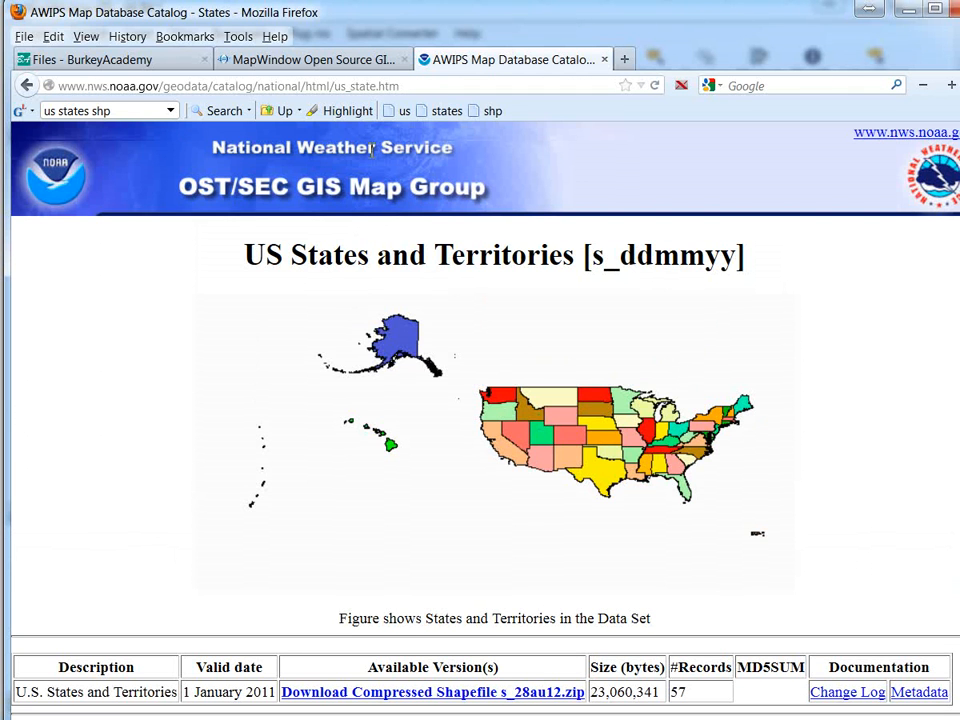
scroll(590, 405, "down", 4)
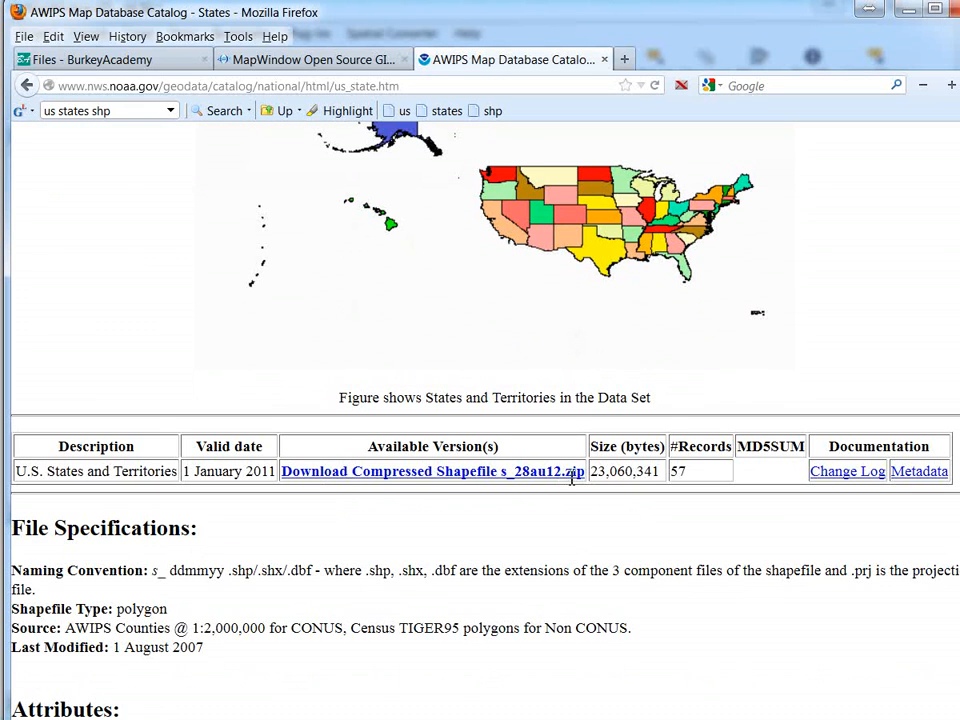
Step: Download the compressed shapefile s_28au12.zip, saving it to disk, and open its containing folder
left_click(447, 471)
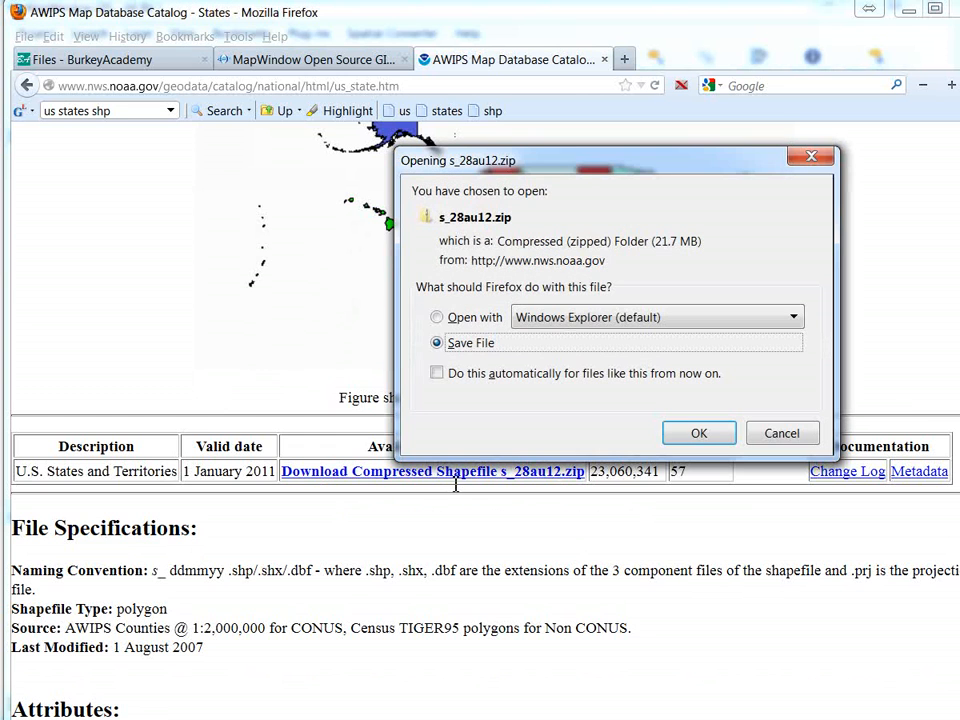
left_click(701, 434)
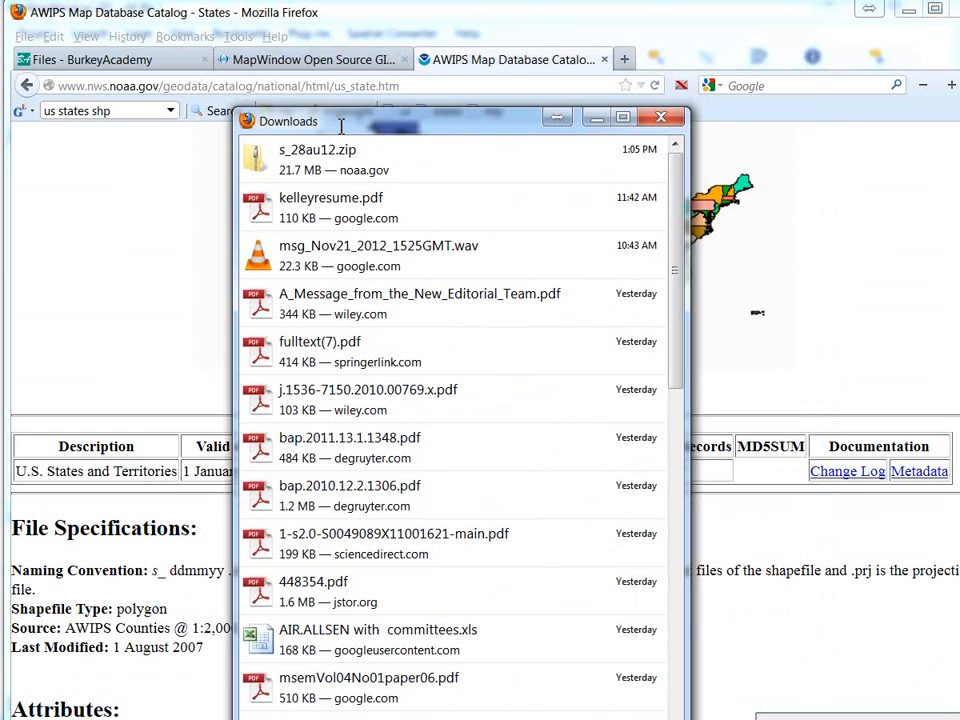
right_click(338, 153)
left_click(326, 184)
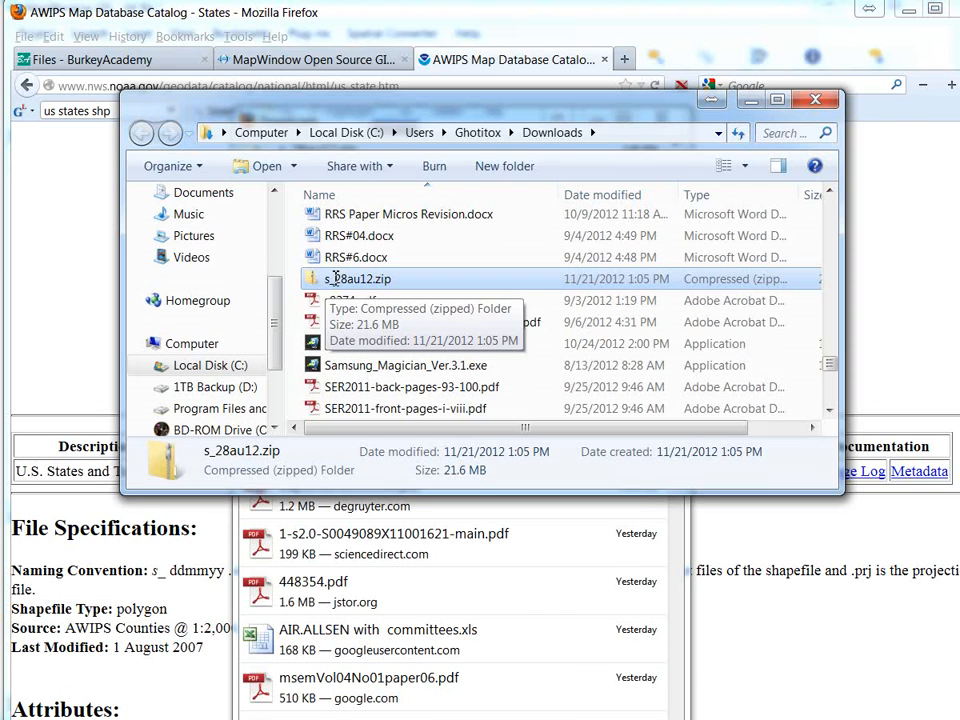
Step: Extract s_28au12.zip into its own s_28au12 folder with 7-Zip and locate that folder in Downloads
right_click(336, 279)
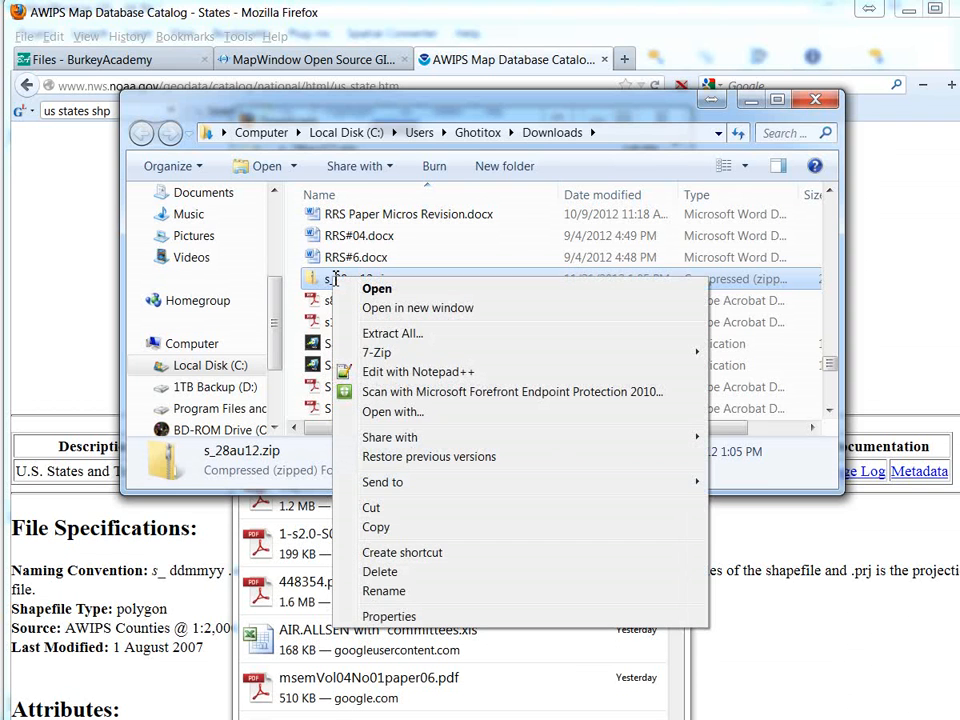
mouse_move(386, 354)
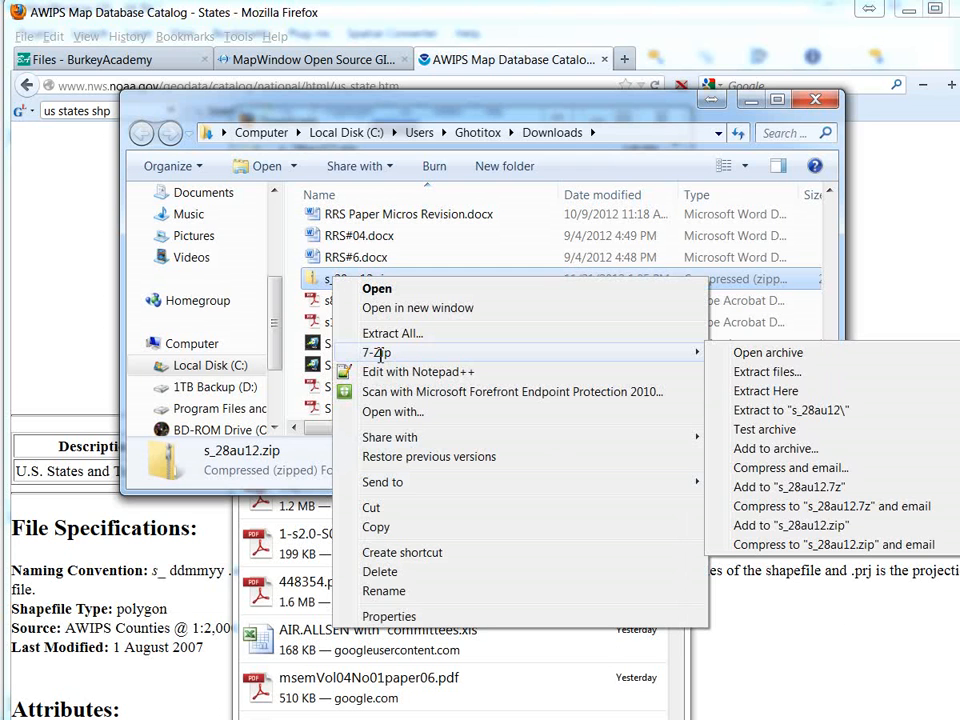
left_click(765, 410)
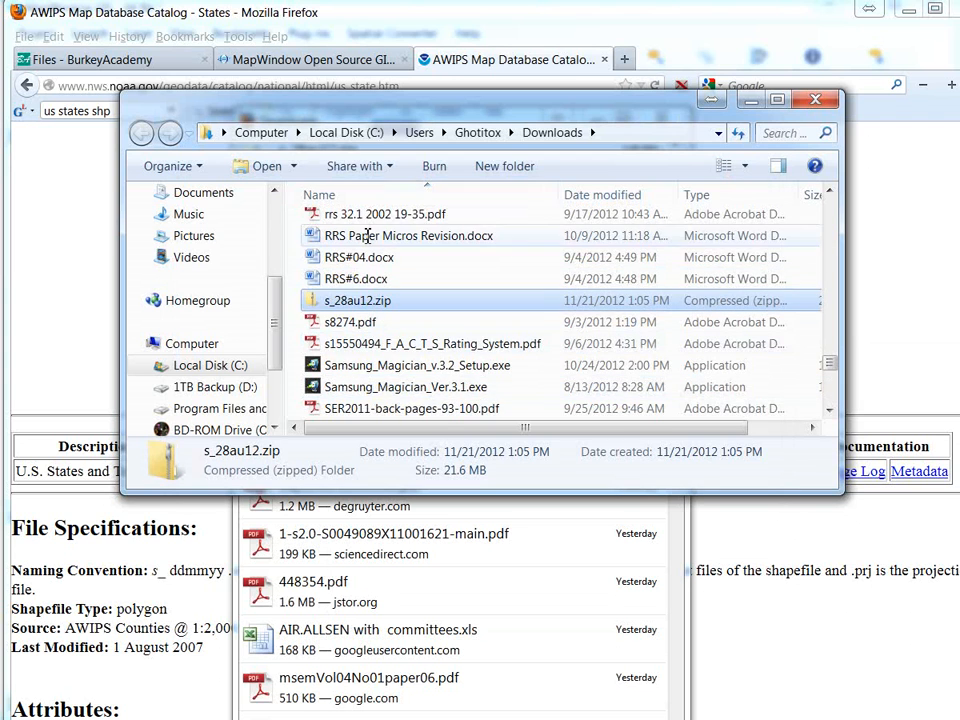
scroll(368, 228, "up", 5)
scroll(360, 205, "down", 20)
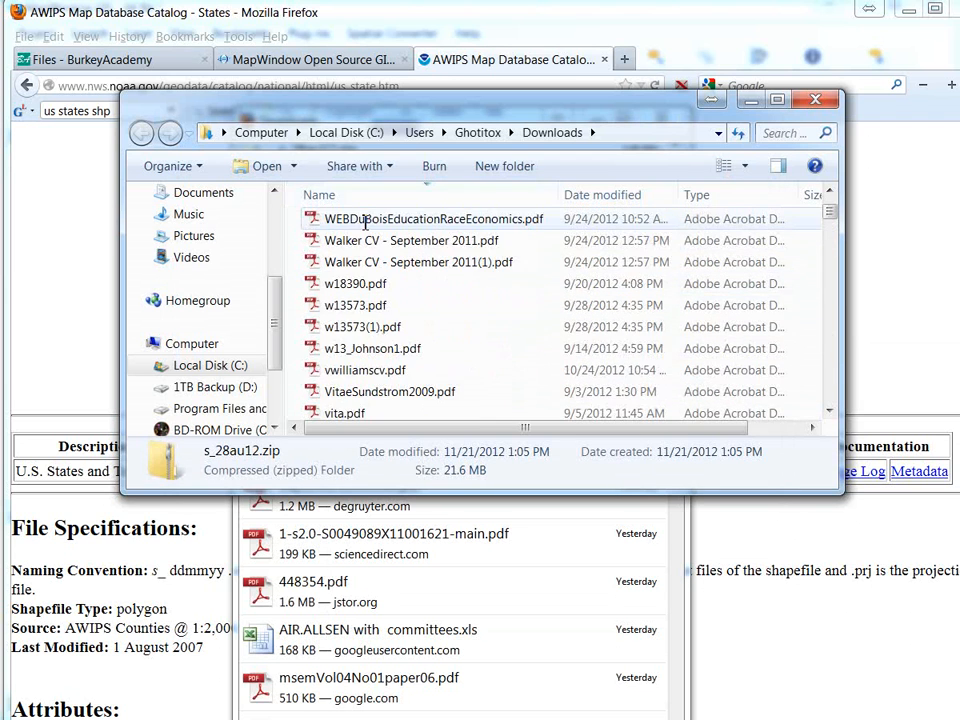
scroll(380, 225, "up", 20)
scroll(408, 276, "down", 15)
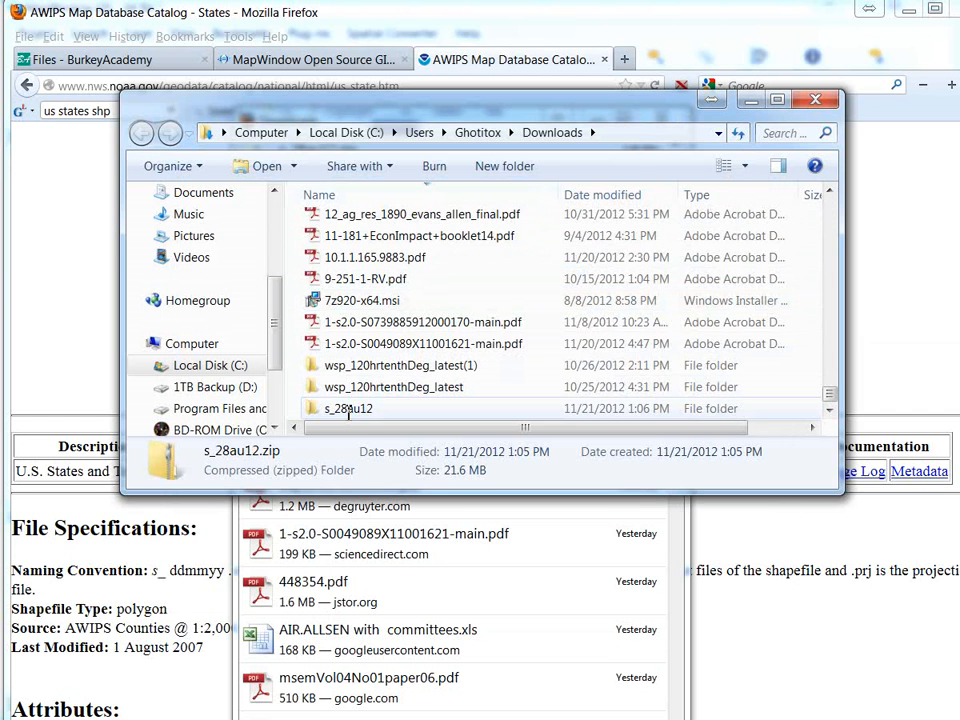
Step: Move the s_28au12 folder from Downloads onto the desktop, clear the open windows, and place it in an empty area
left_click(340, 409)
left_click_drag(333, 409, 653, 428)
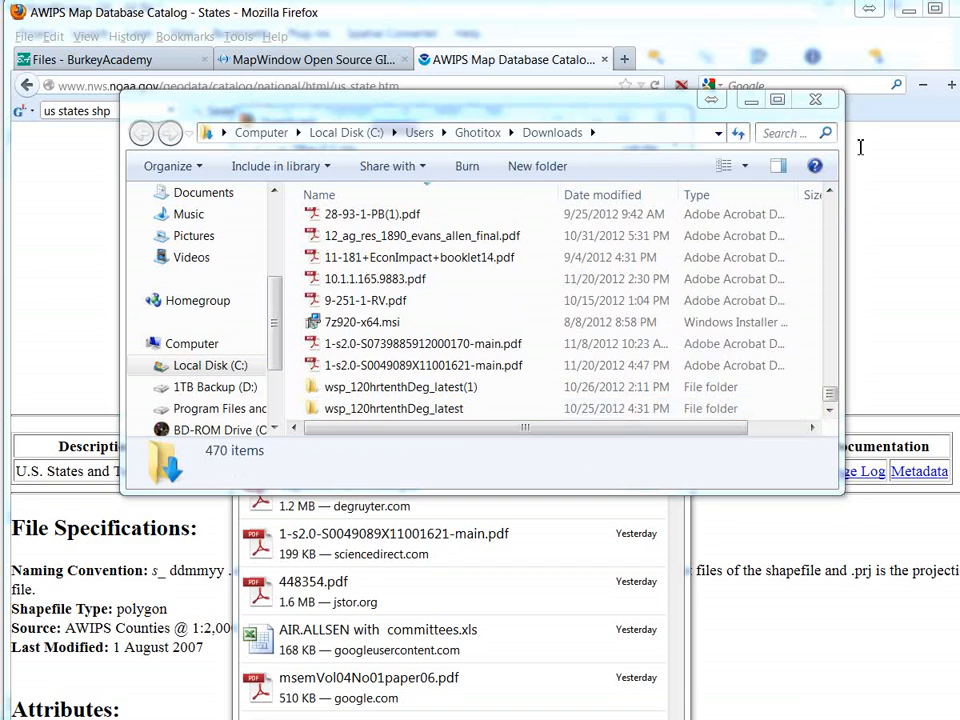
left_click(750, 99)
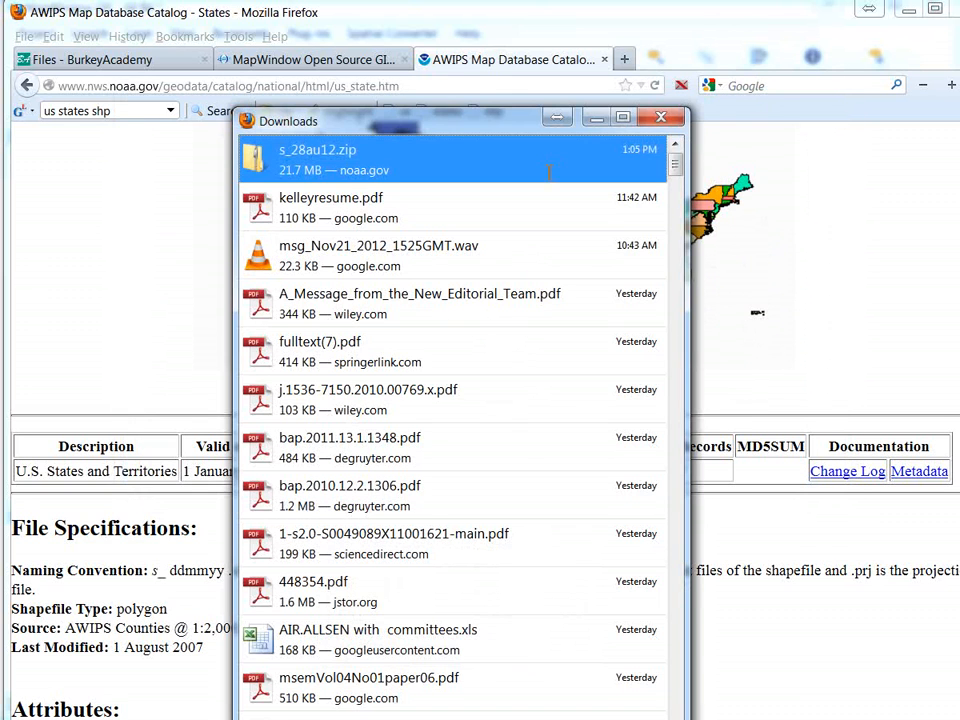
left_click(598, 118)
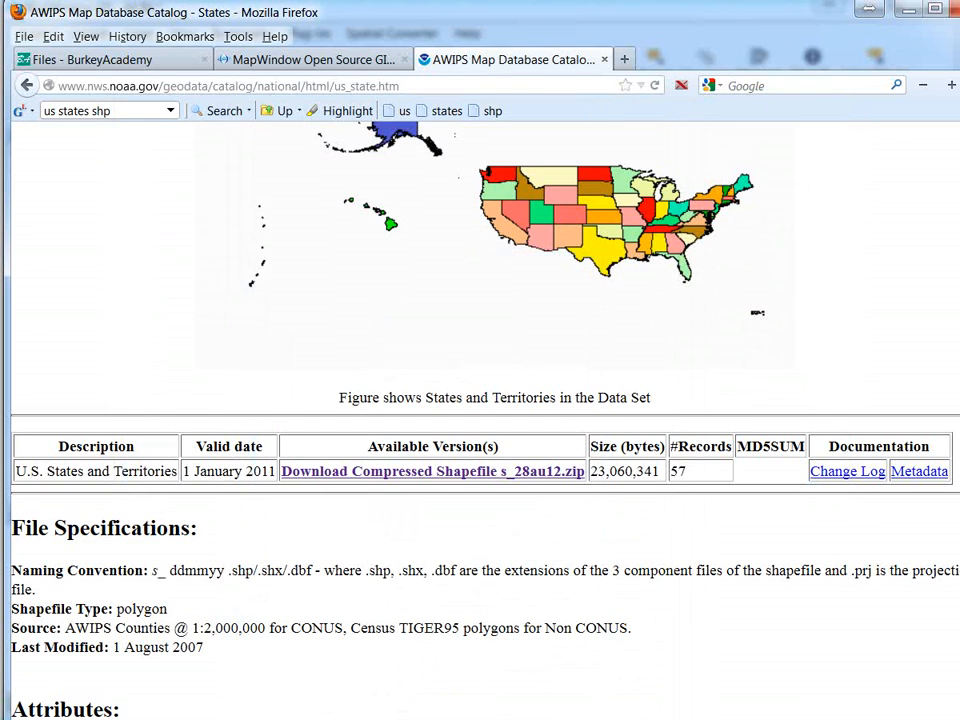
left_click_drag(441, 349, 769, 379)
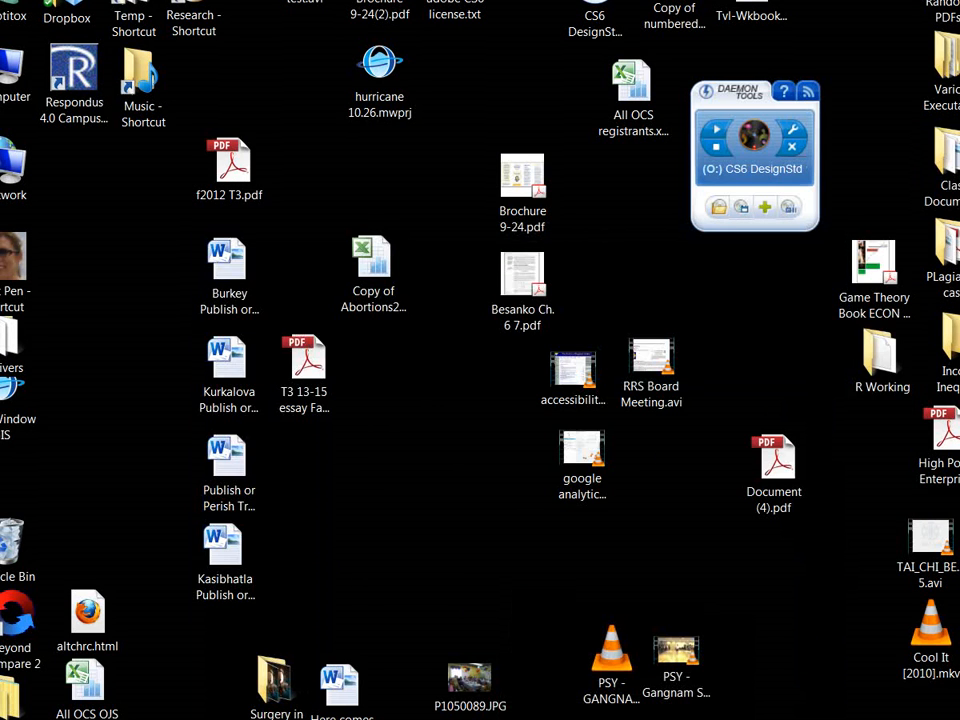
left_click_drag(950, 345, 444, 430)
Step: Open the s_28au12 folder on the desktop and review its .dbf, .prj, .shp and .shx files one by one
double_click(445, 430)
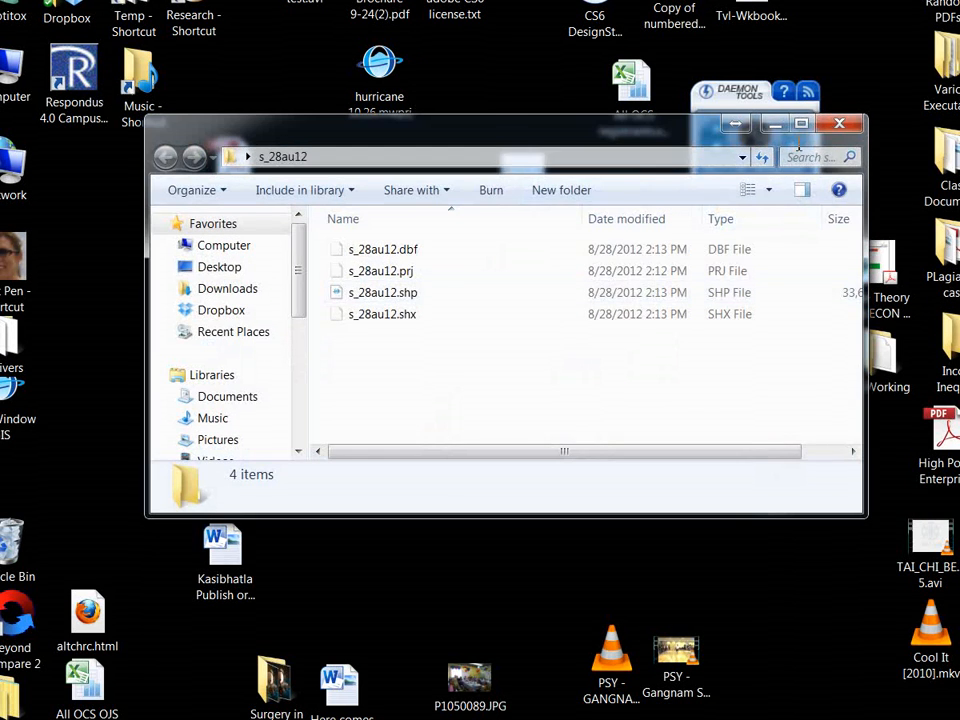
left_click(797, 126)
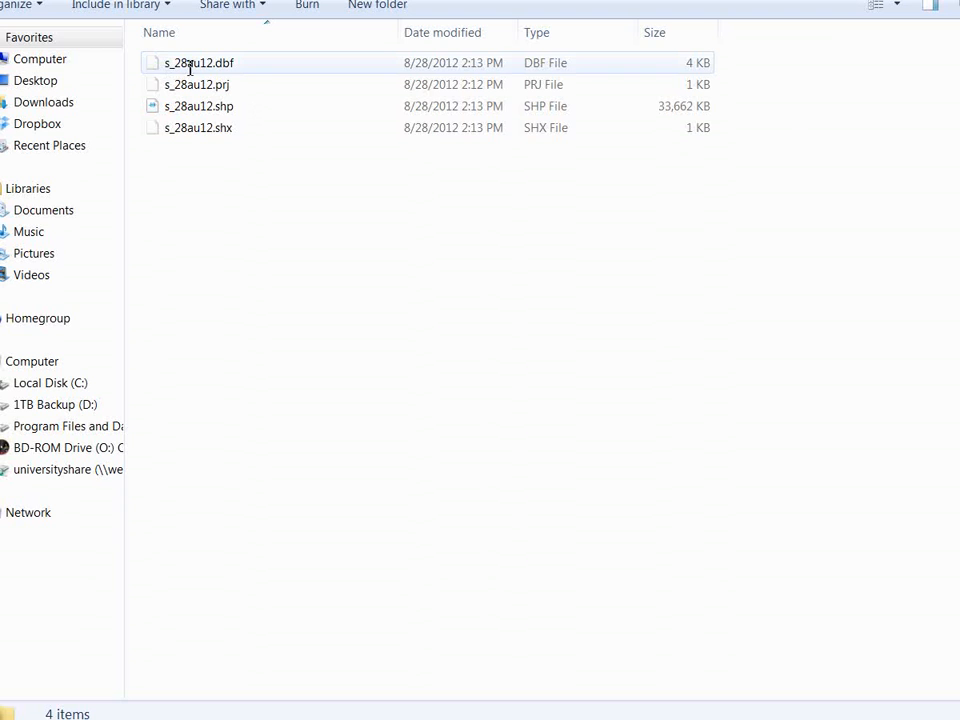
left_click(228, 66)
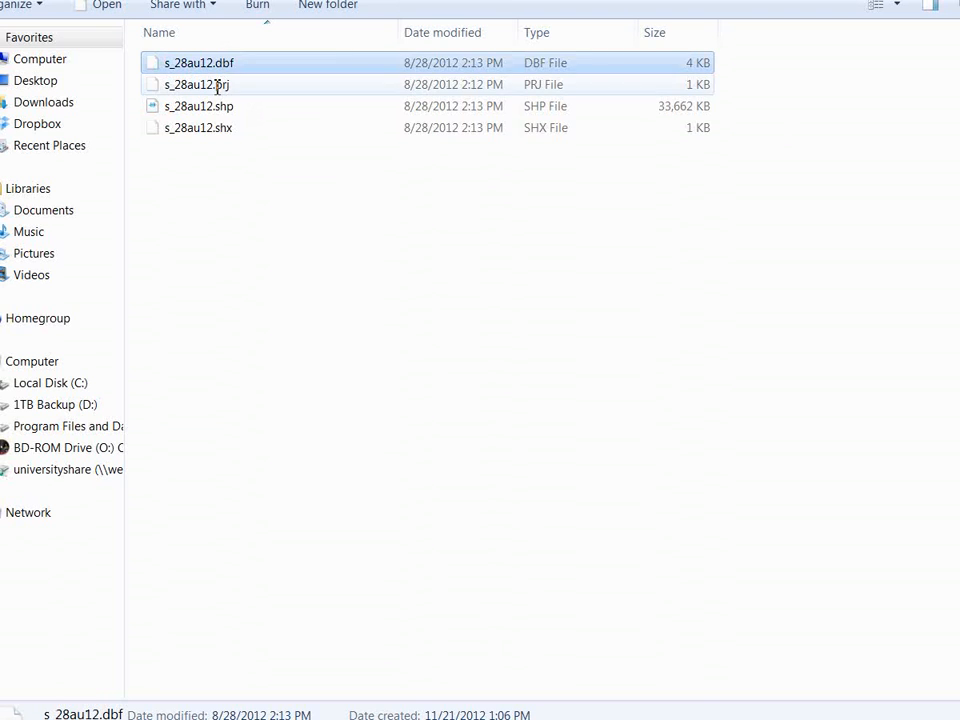
left_click(221, 86)
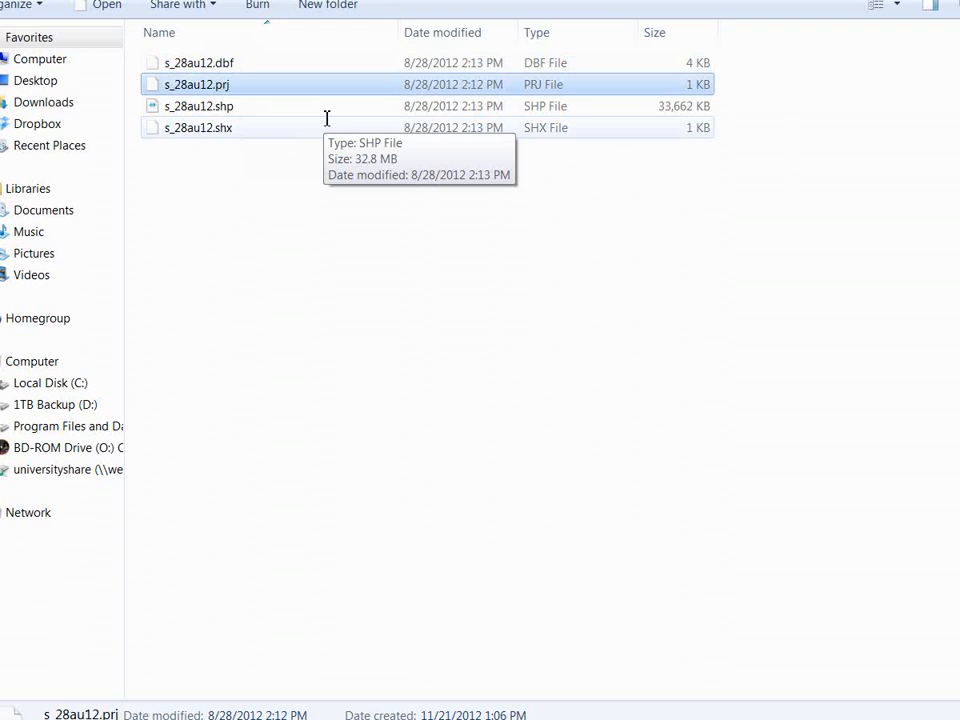
left_click(183, 106)
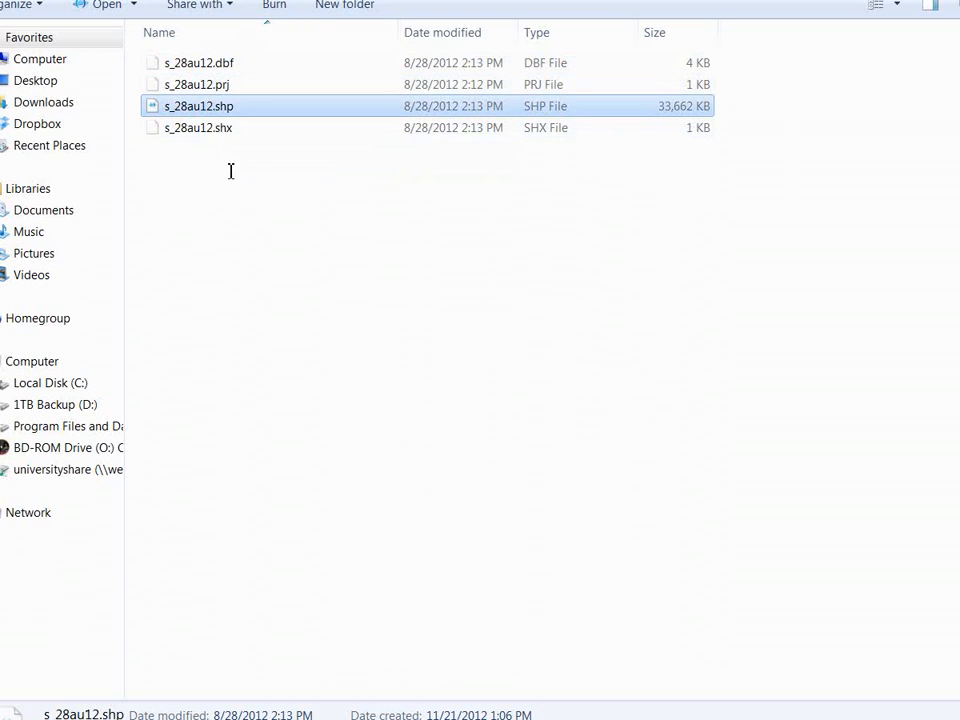
left_click(208, 127)
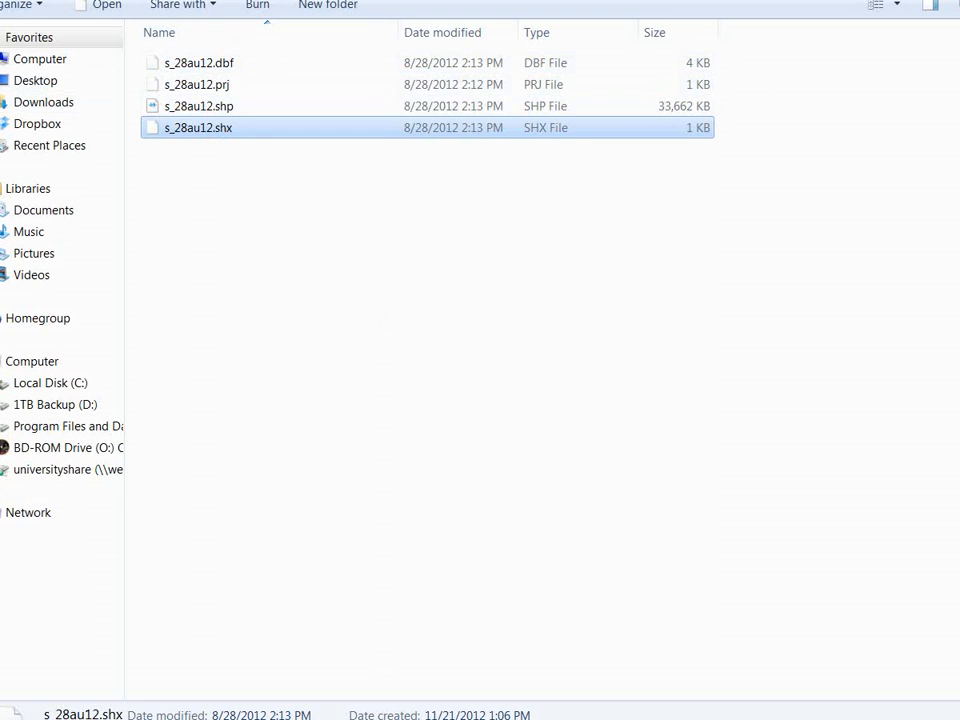
Step: Switch to MapWindow GIS and add s_28au12.shp from the desktop's s_28au12 folder as a map layer
left_click(600, 718)
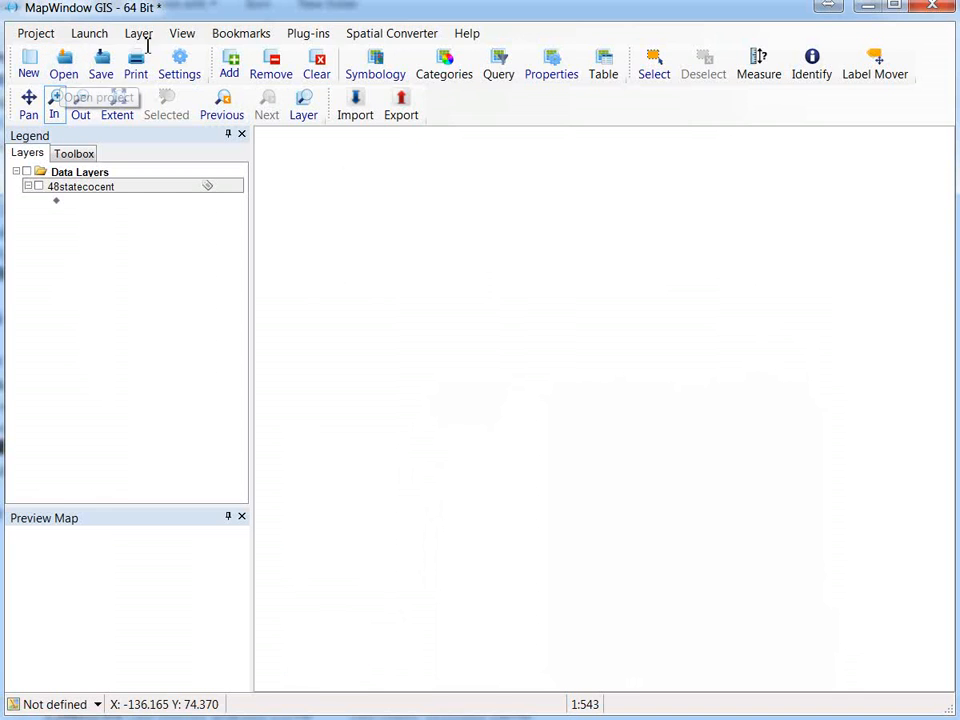
left_click(230, 66)
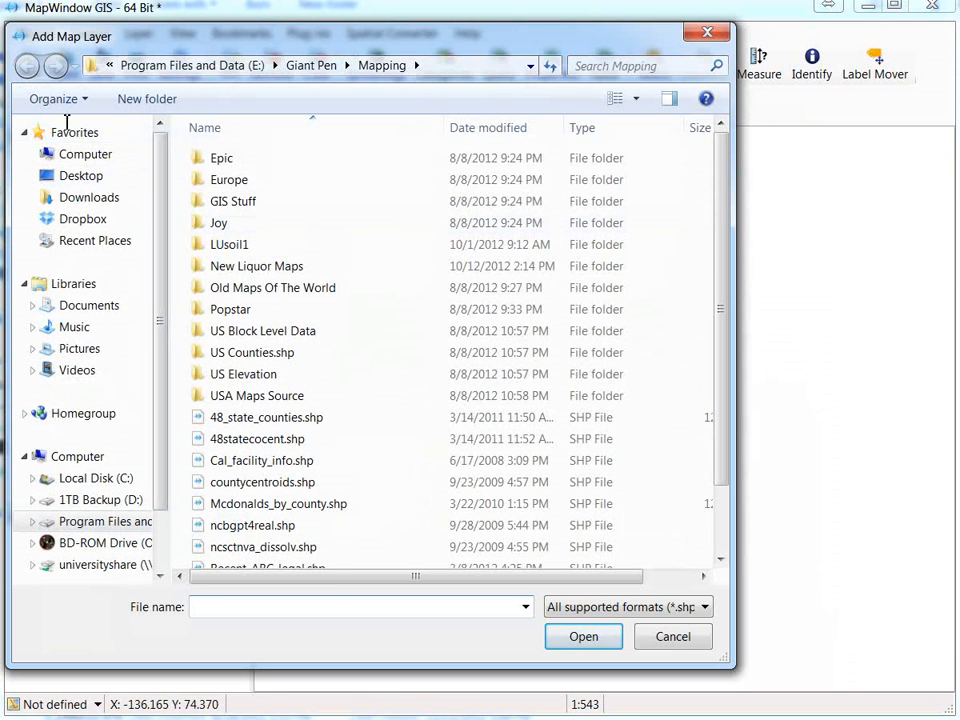
left_click(82, 175)
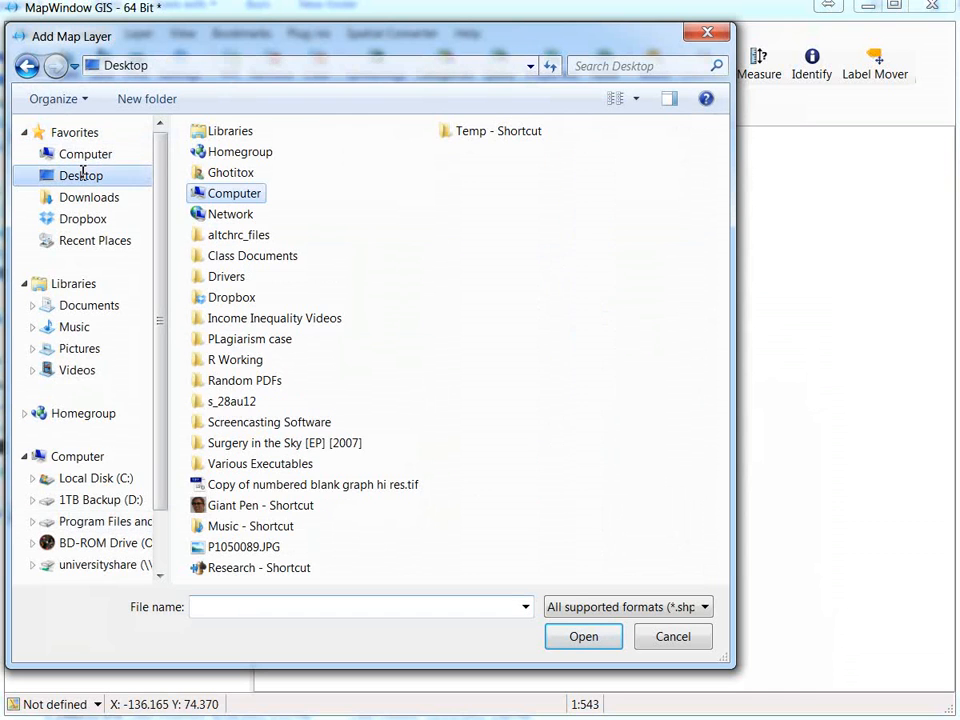
double_click(217, 400)
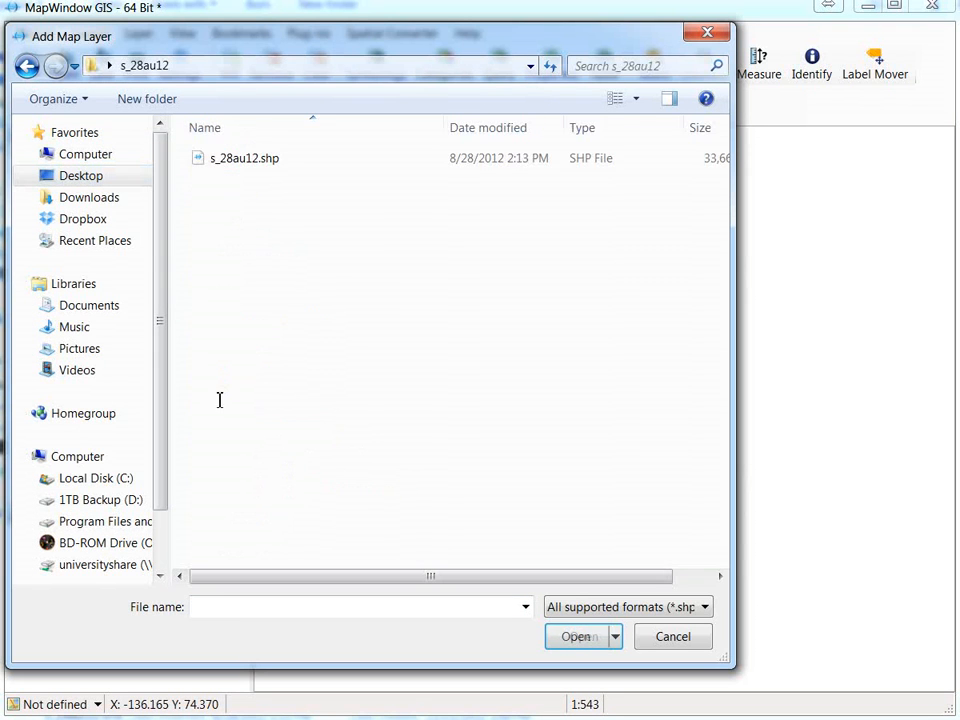
double_click(269, 165)
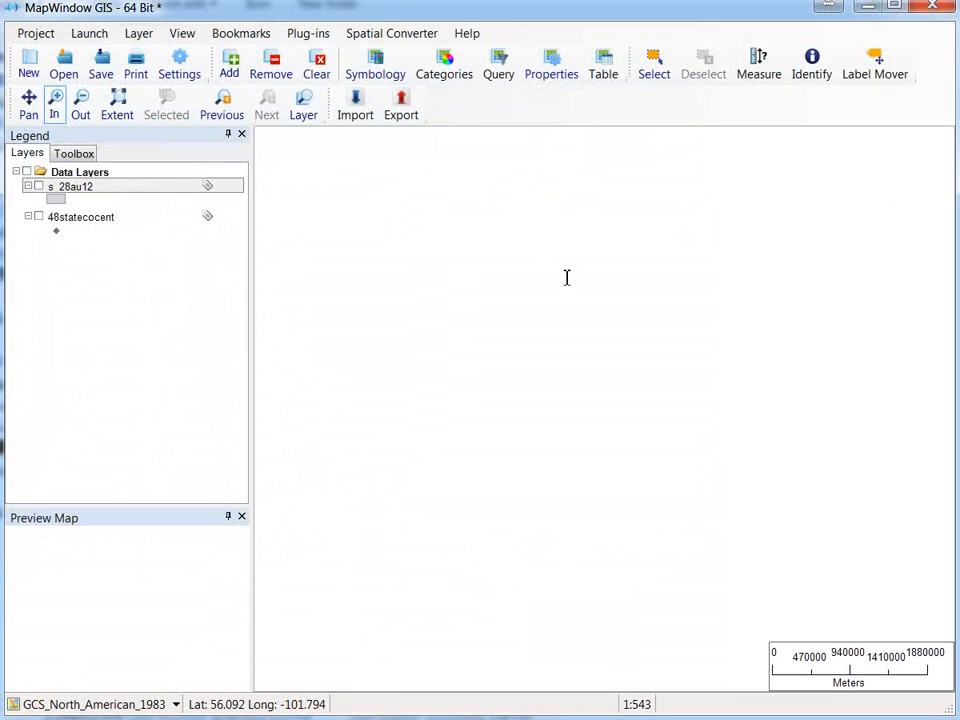
Step: Toggle the s_28au12 layer's visibility and leave it switched on
left_click(38, 187)
left_click(38, 187)
left_click(38, 187)
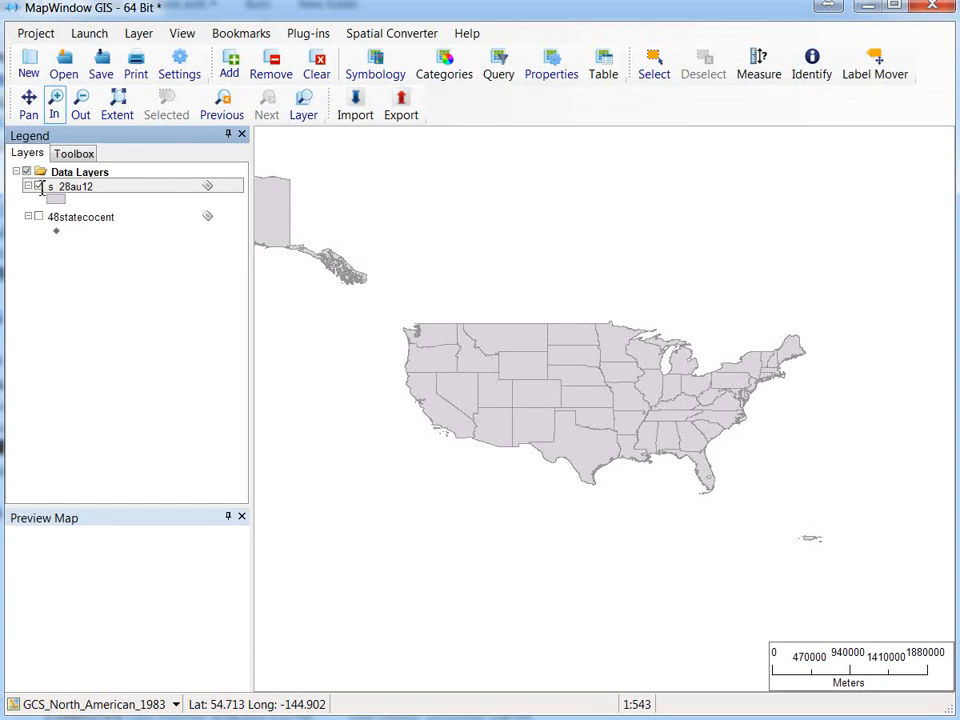
left_click(38, 187)
left_click(38, 187)
left_click(38, 187)
left_click(38, 187)
Step: Pan the map to look over Alaska and Hawaii, and return to the contiguous states
left_click(32, 112)
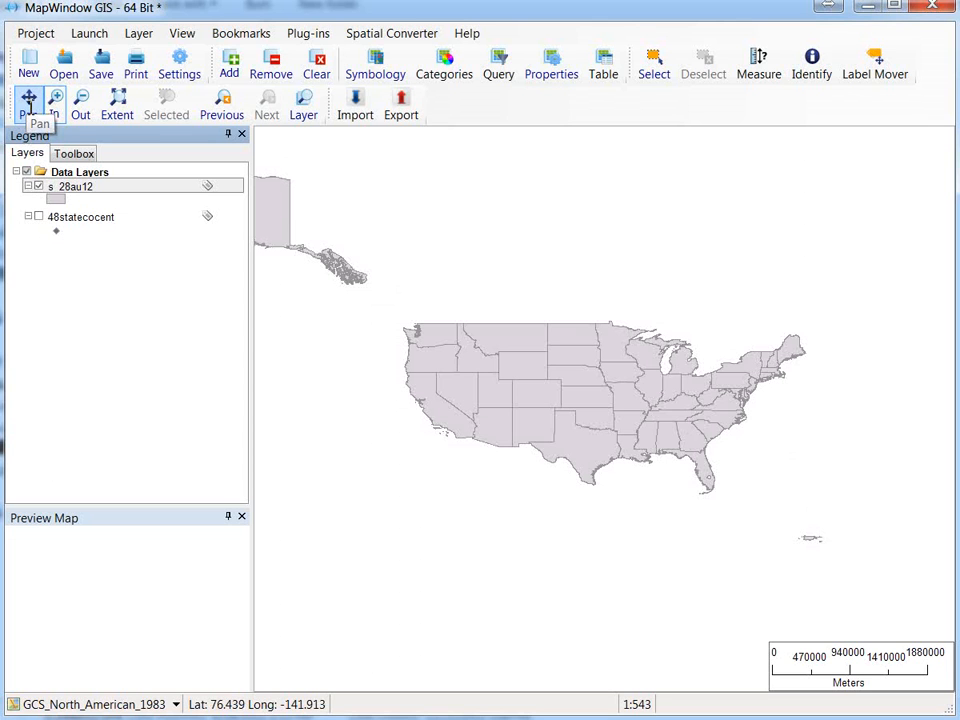
left_click_drag(343, 383, 836, 398)
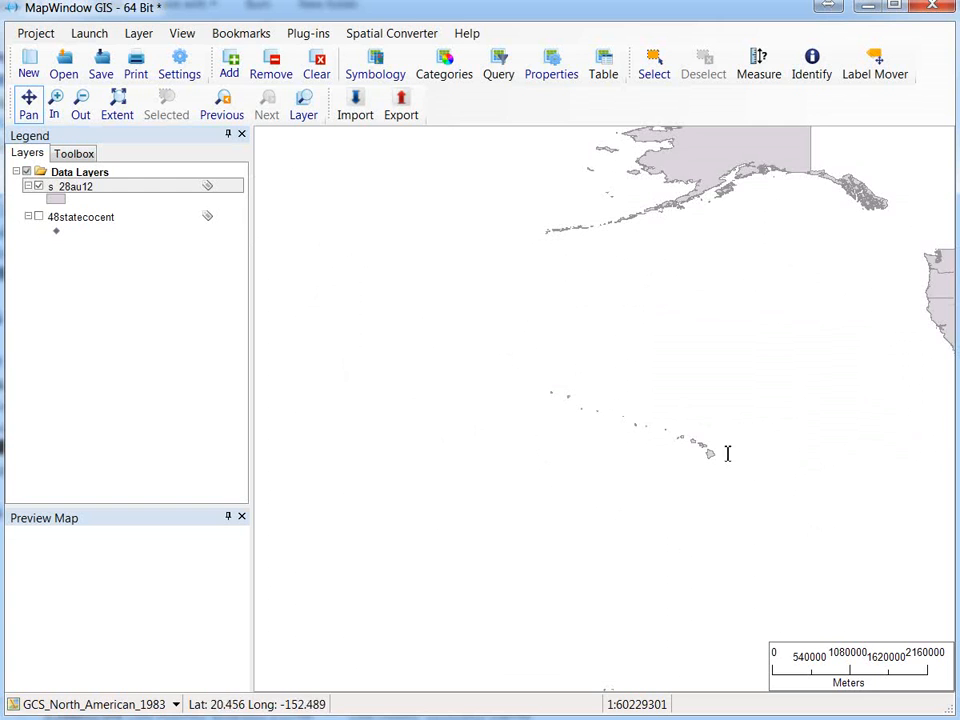
left_click_drag(749, 354, 561, 472)
left_click_drag(872, 309, 543, 271)
left_click_drag(633, 306, 696, 251)
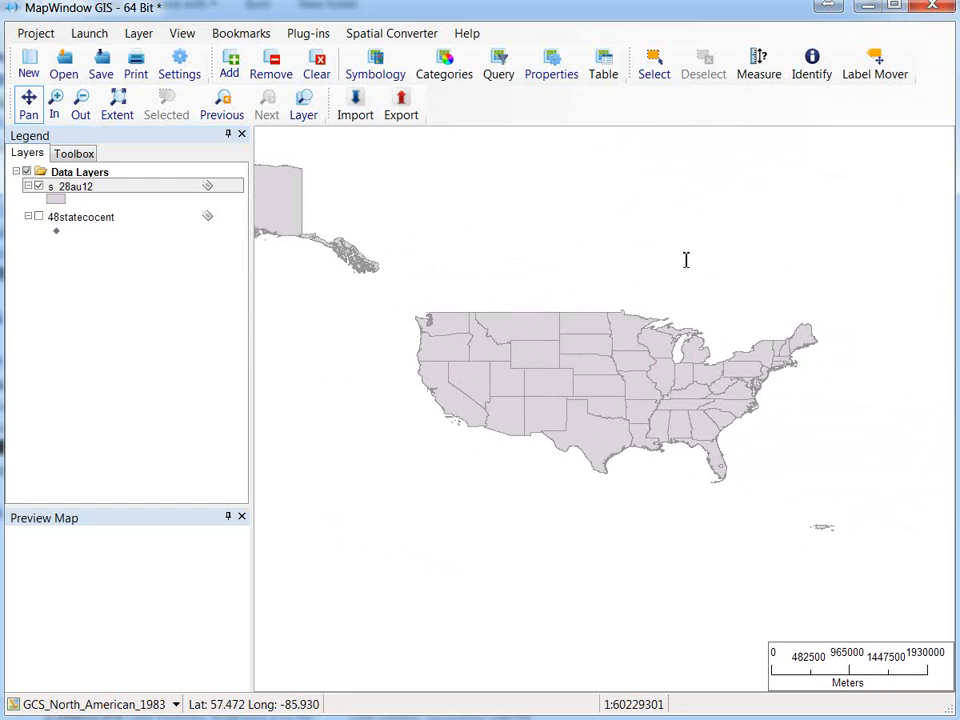
Step: Zoom in on the contiguous states, closing in on the eastern half of the country
left_click(54, 105)
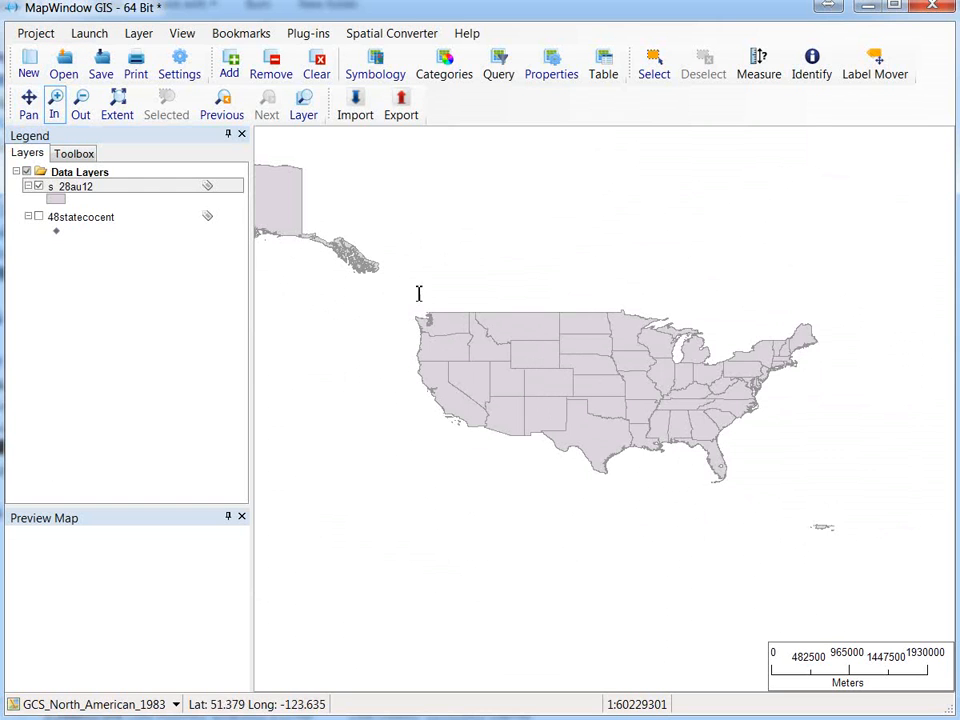
left_click_drag(386, 283, 849, 505)
left_click_drag(553, 248, 911, 585)
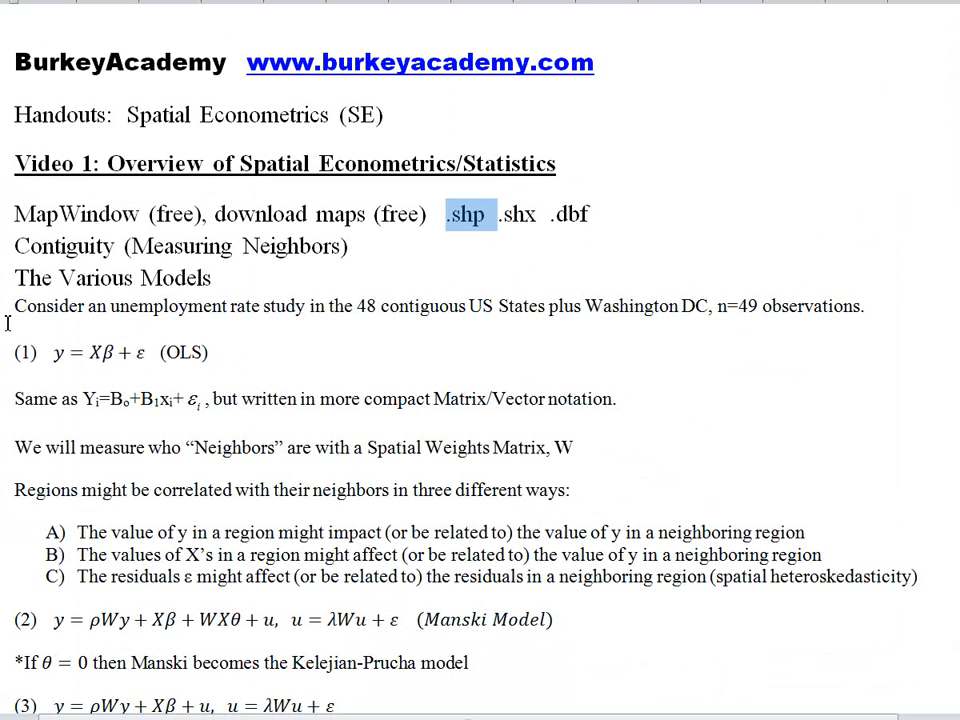
Step: Switch to the Spatial Econometrics handout and highlight the sentence about the unemployment rate study in the 48 contiguous states plus Washington DC
left_click_drag(7, 322, 876, 324)
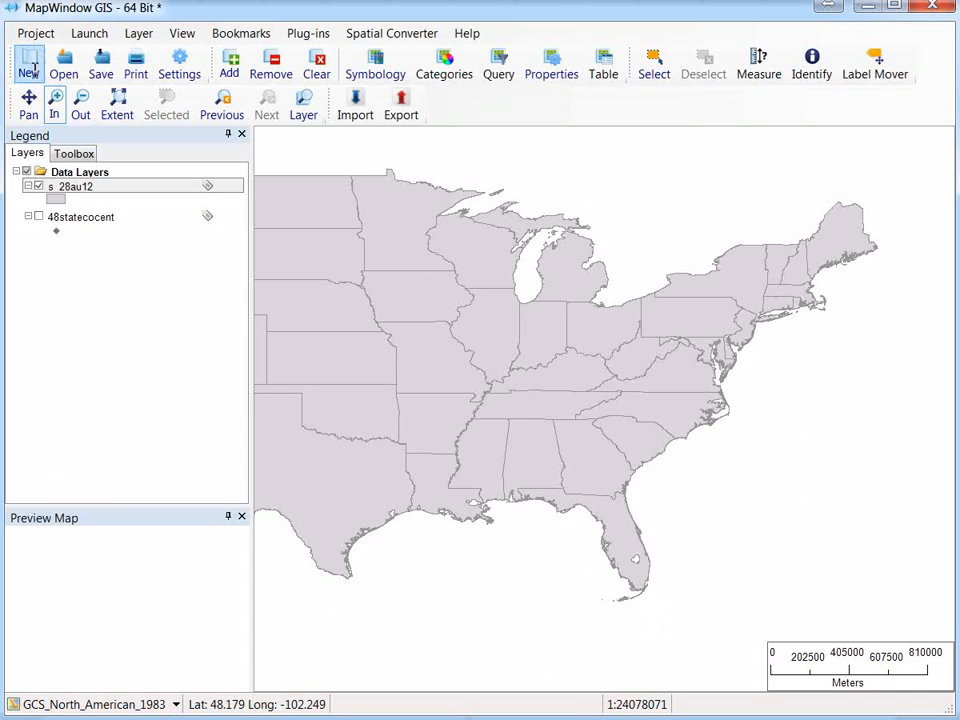
Step: Return to MapWindow GIS and pan the map across to Hawaii and back to the western contiguous states
left_click(28, 104)
left_click_drag(332, 321, 696, 446)
left_click_drag(469, 291, 841, 328)
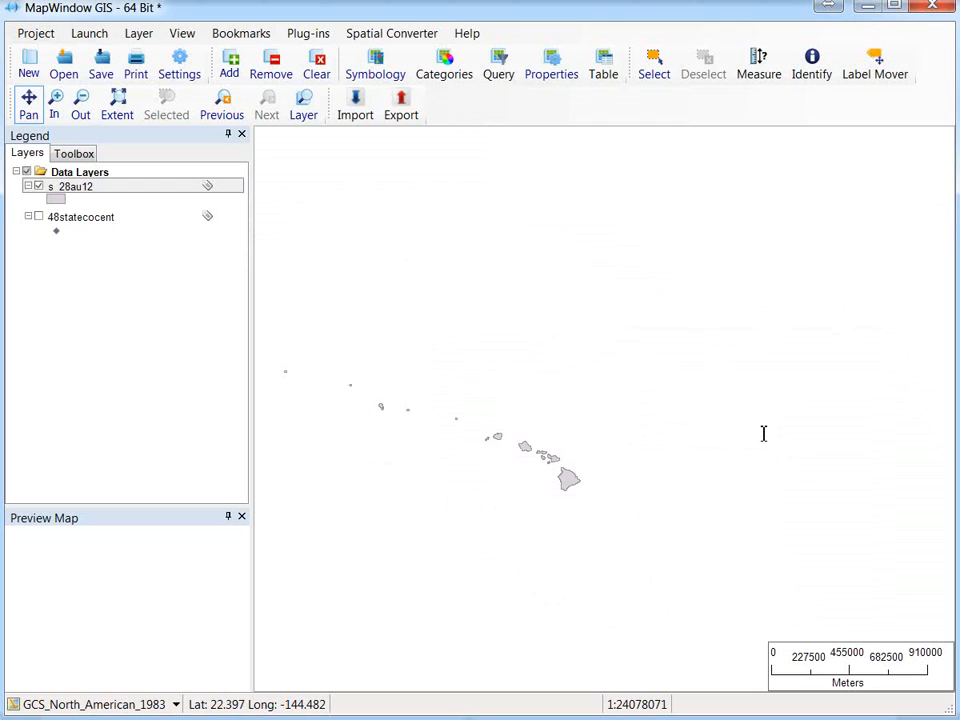
mouse_move(764, 433)
left_mouse_down()
mouse_move(799, 446)
mouse_move(754, 441)
left_mouse_up()
left_click_drag(789, 356, 473, 367)
left_click_drag(699, 384, 448, 480)
left_click_drag(864, 373, 620, 483)
left_click_drag(709, 373, 664, 389)
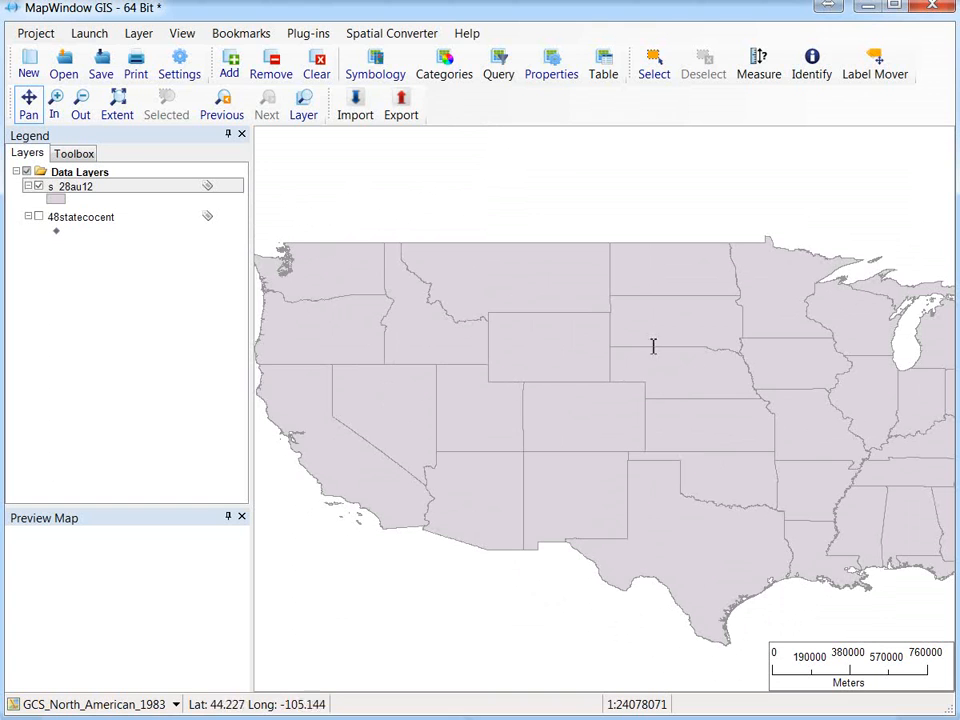
Step: Zoom the map out one level and pan across the contiguous states to examine which ones neighbour each other
left_click(80, 103)
left_click(480, 318)
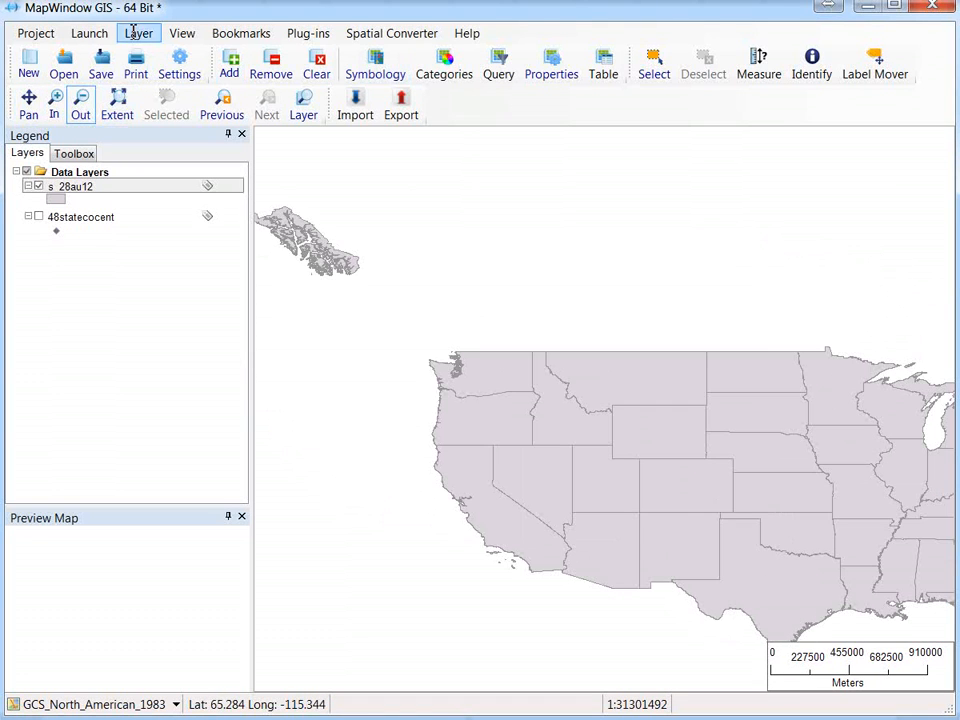
left_click(28, 103)
left_click_drag(735, 534, 589, 416)
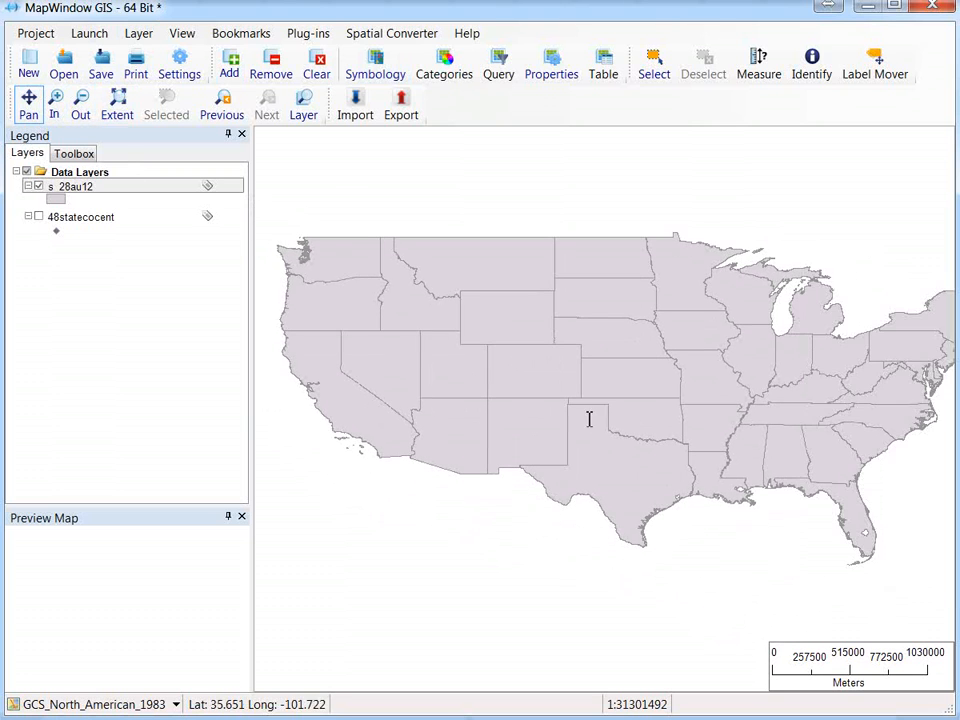
left_click_drag(792, 413, 716, 437)
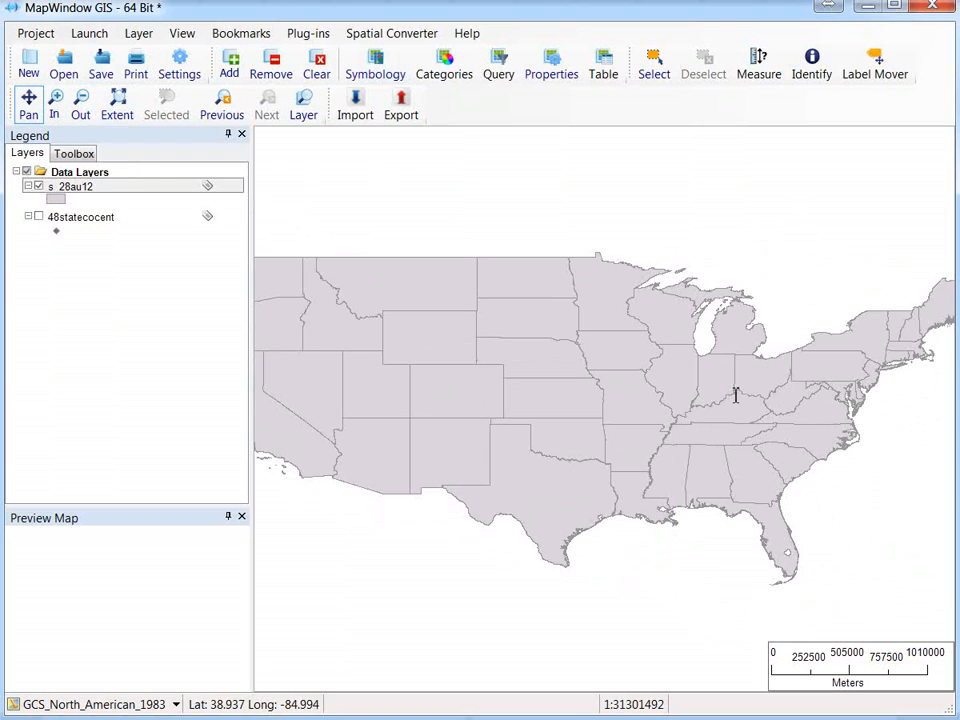
left_click_drag(426, 381, 471, 328)
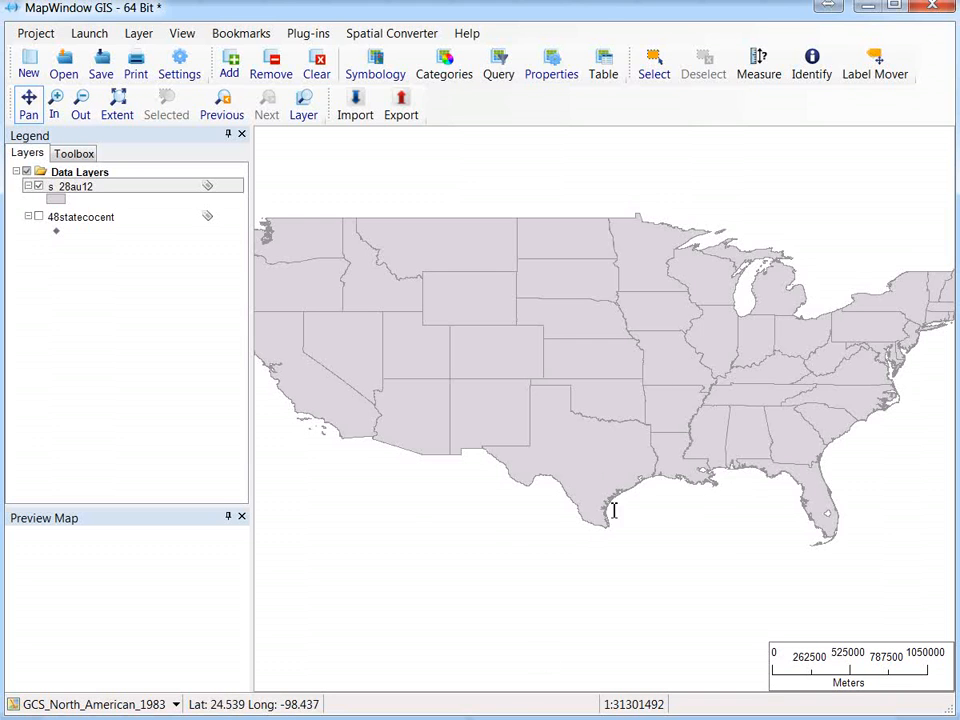
left_click_drag(759, 349, 628, 378)
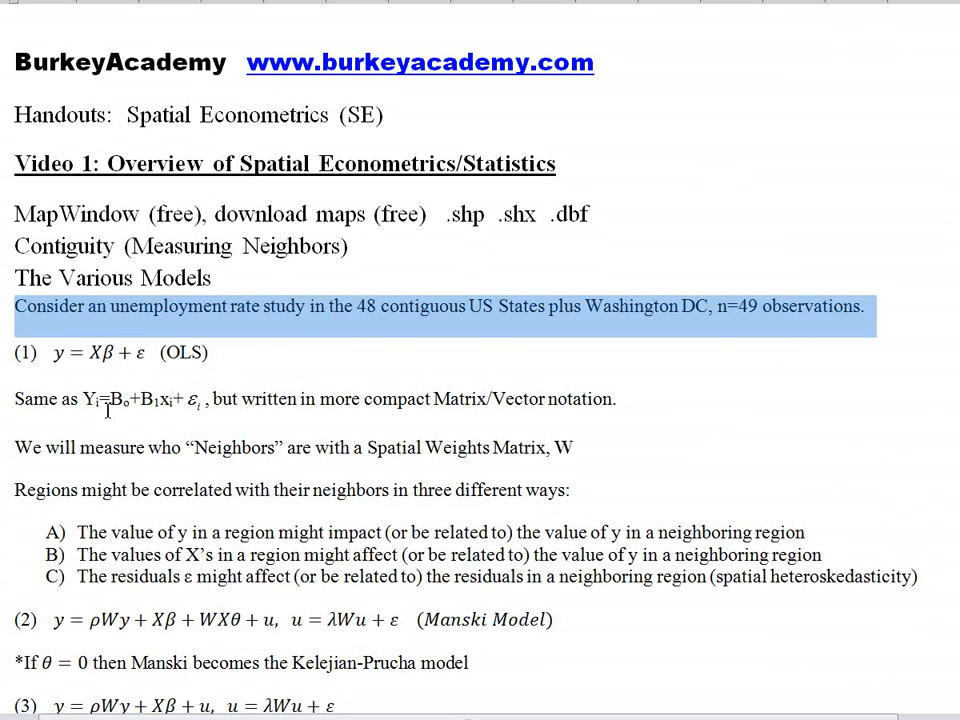
Step: Switch to the handout and highlight the expanded OLS equation Yi=B0+B1xi+εi below model (1)
left_click_drag(85, 400, 205, 400)
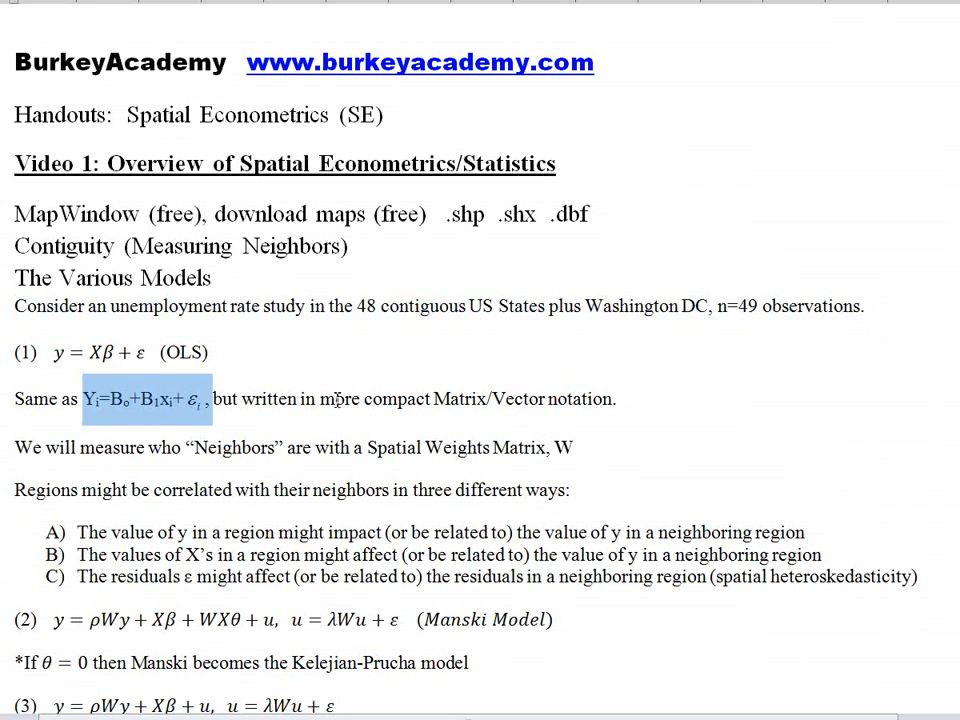